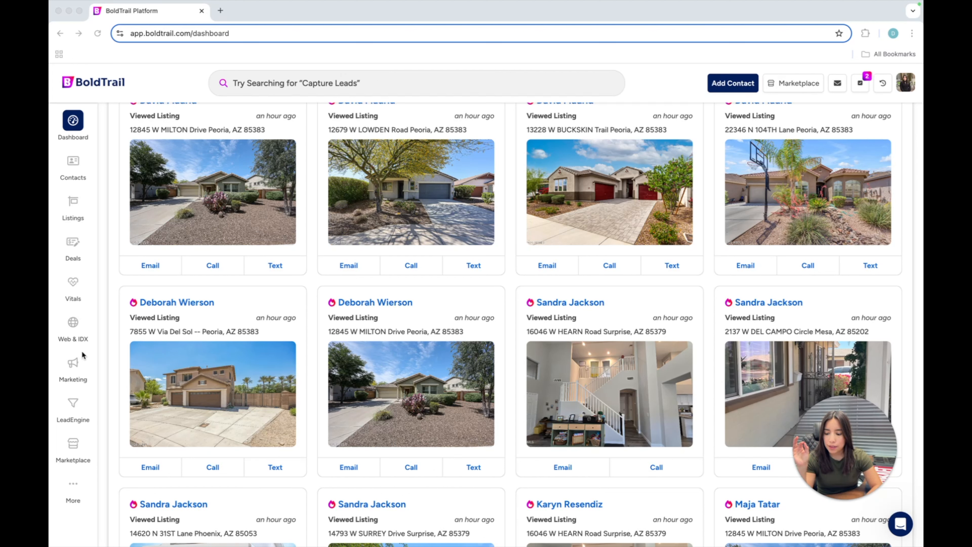
# Step: Open the Birthdays & Anniversaries settings from the marketing tools and features
pyautogui.click(75, 367)
pyautogui.scroll(-8, 209, 339)
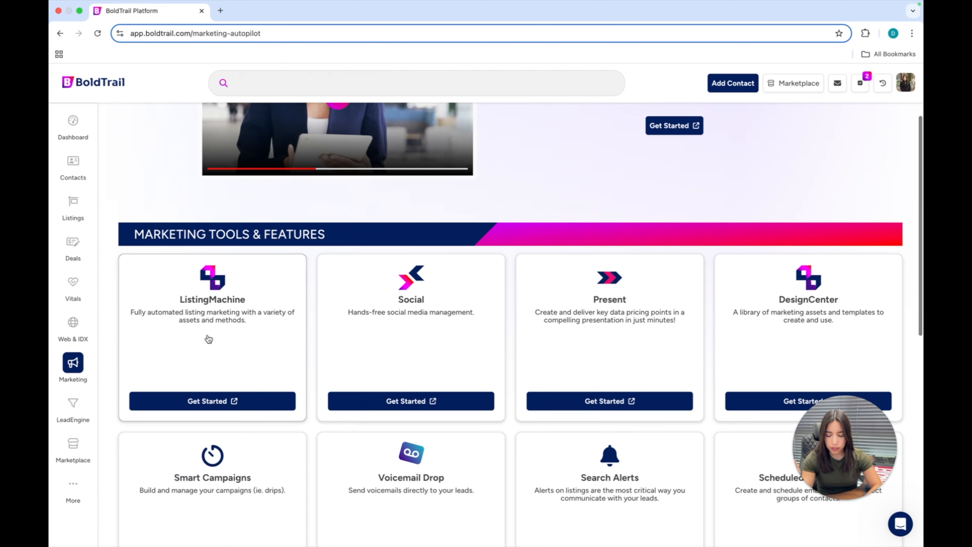
pyautogui.scroll(-5, 209, 339)
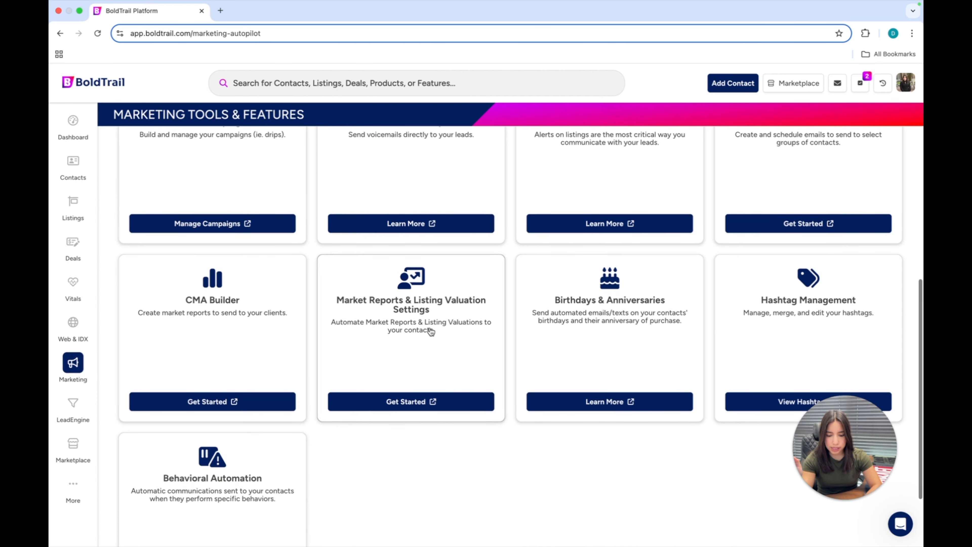
pyautogui.moveTo(555, 298); pyautogui.dragTo(678, 305)
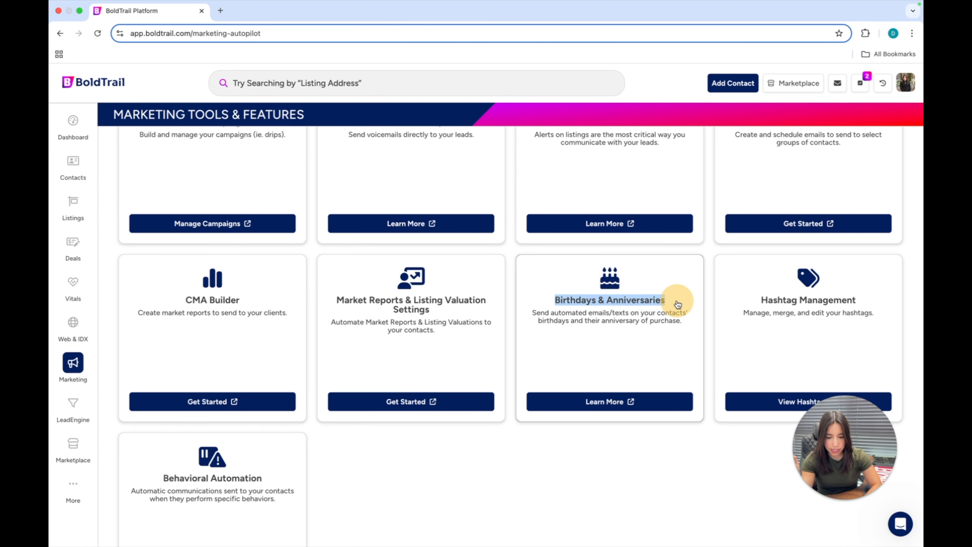
pyautogui.click(677, 304)
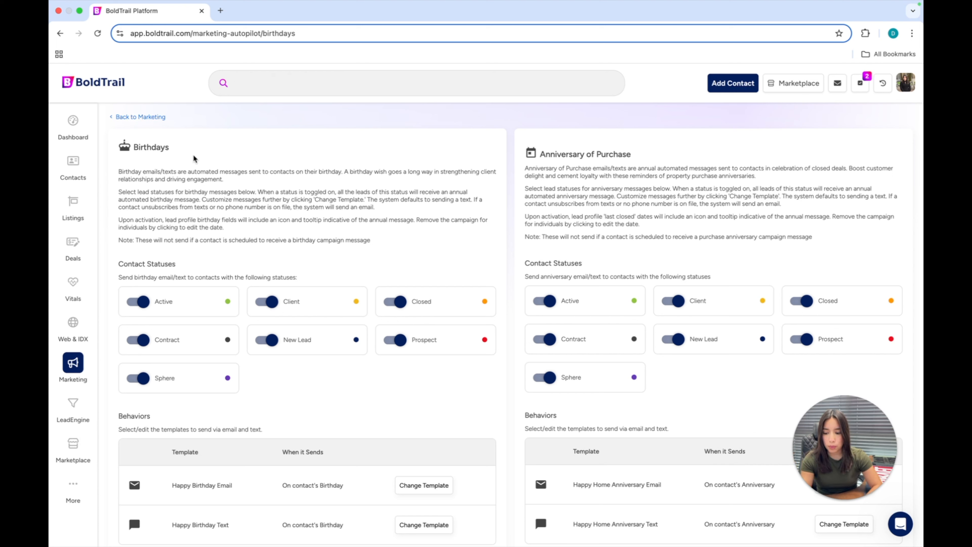
# Step: Examine the Birthdays and Anniversary of Purchase sections, including their descriptions and contact statuses
pyautogui.click(158, 145)
pyautogui.moveTo(126, 149); pyautogui.dragTo(354, 148)
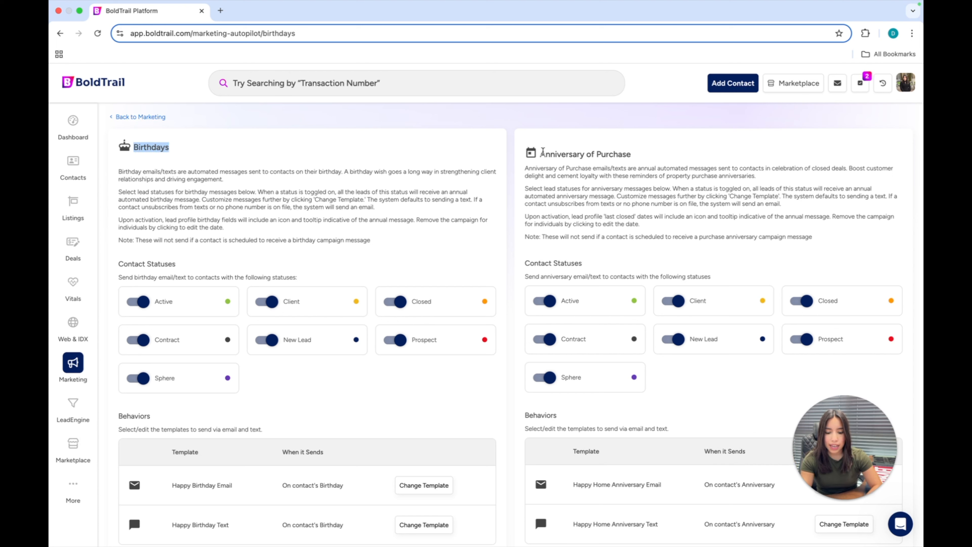
pyautogui.moveTo(536, 154); pyautogui.dragTo(670, 152)
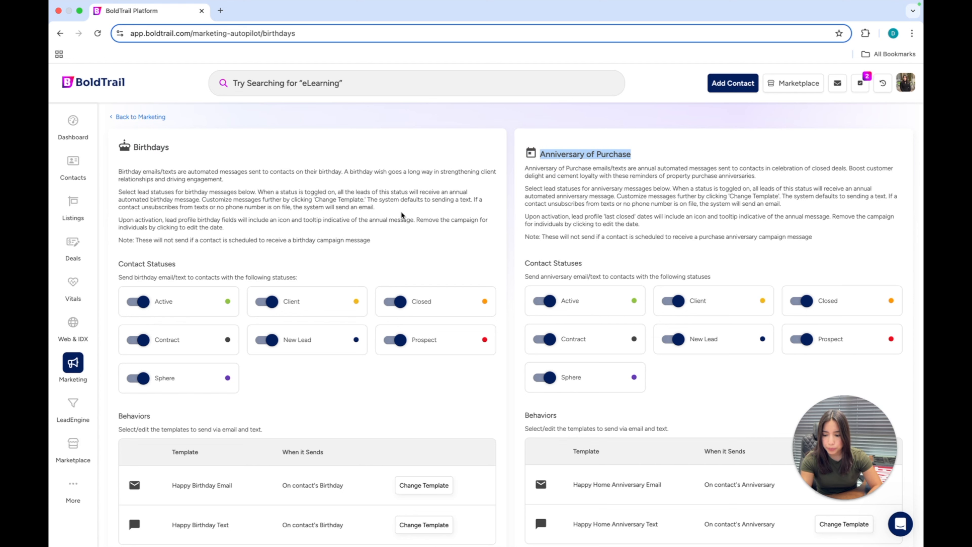
pyautogui.scroll(-1, 401, 215)
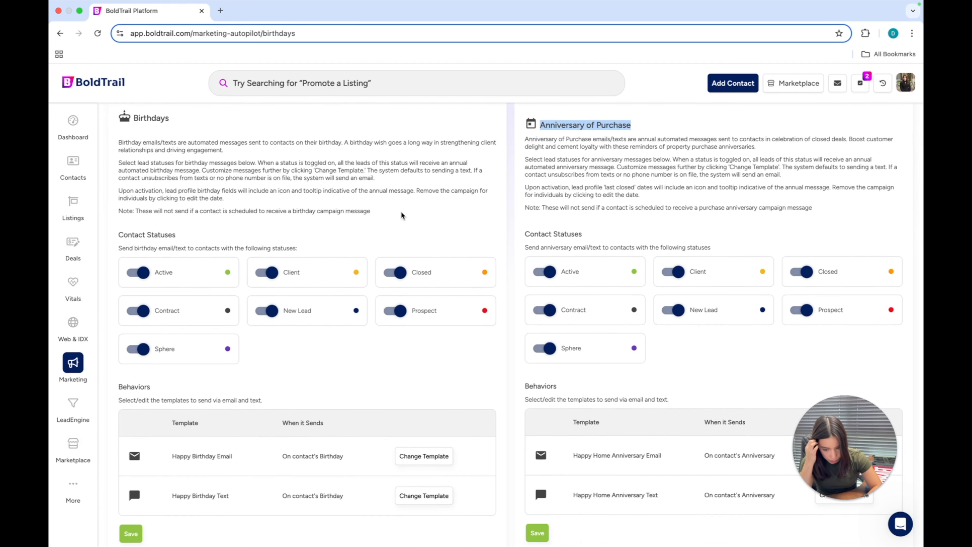
pyautogui.scroll(-1, 205, 241)
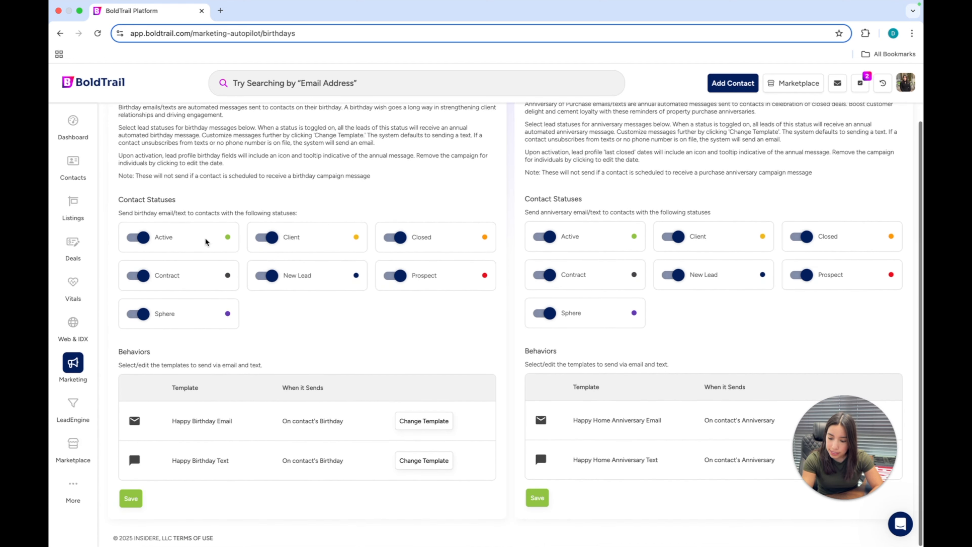
# Step: Try the birthday message toggles for the Active and Contract contact statuses, leaving both enabled
pyautogui.click(136, 238)
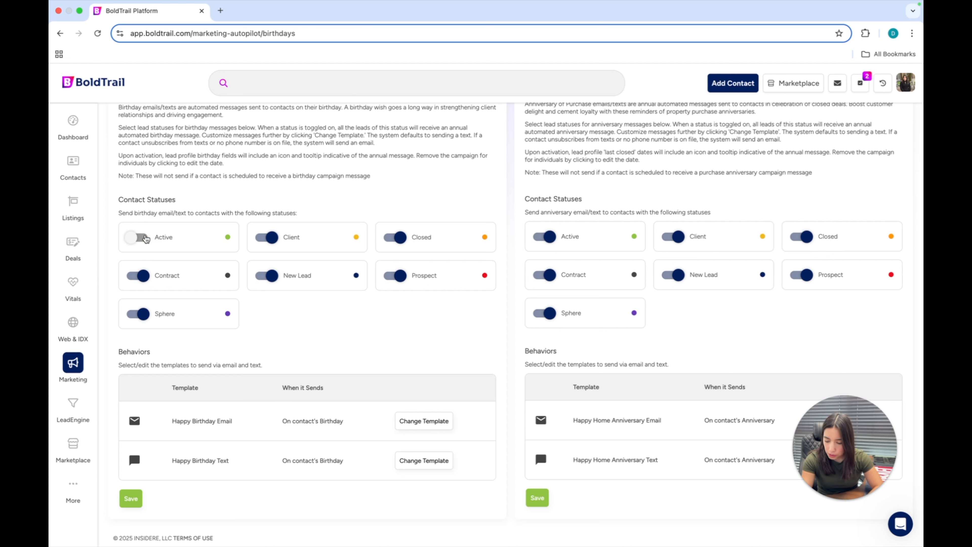
pyautogui.click(137, 238)
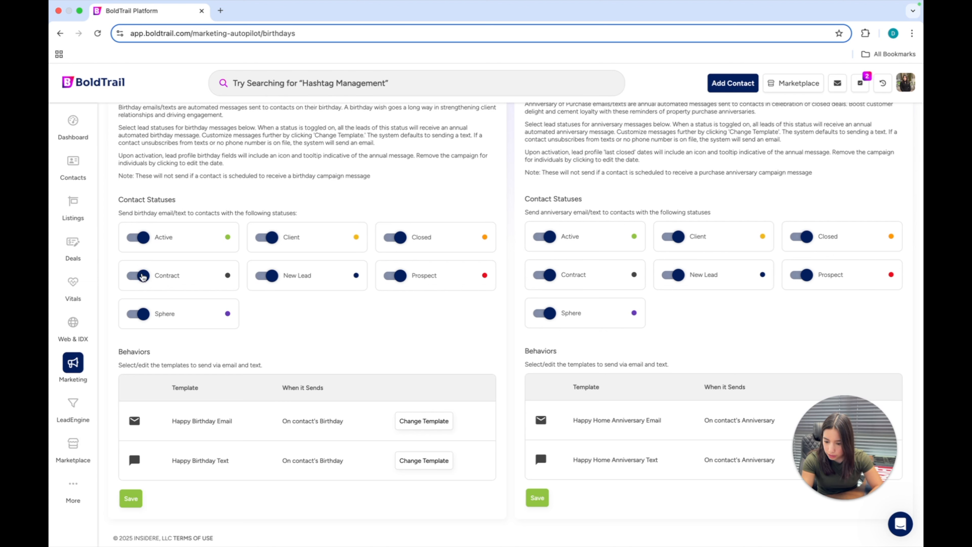
pyautogui.click(144, 277)
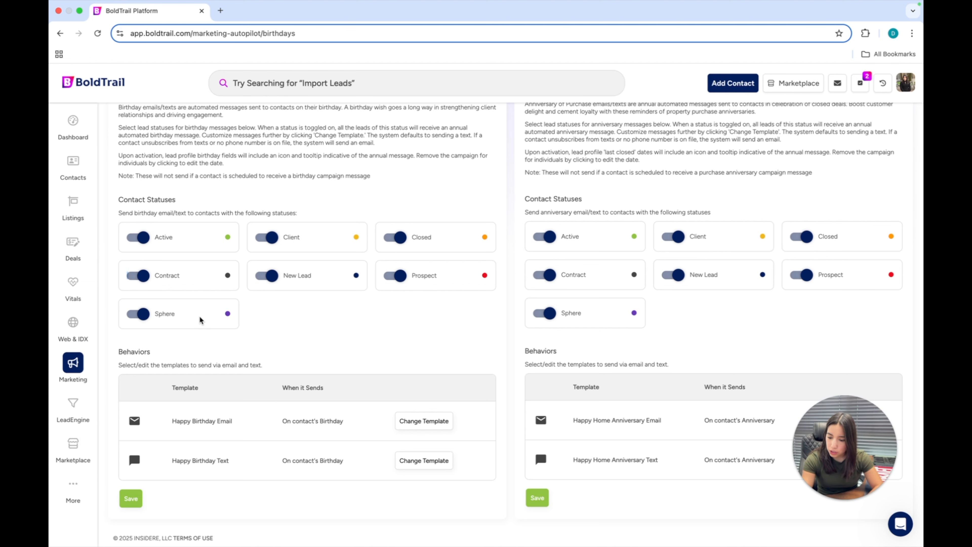
# Step: Review the birthday Behaviors section and when the Happy Birthday Email sends
pyautogui.scroll(3, 201, 320)
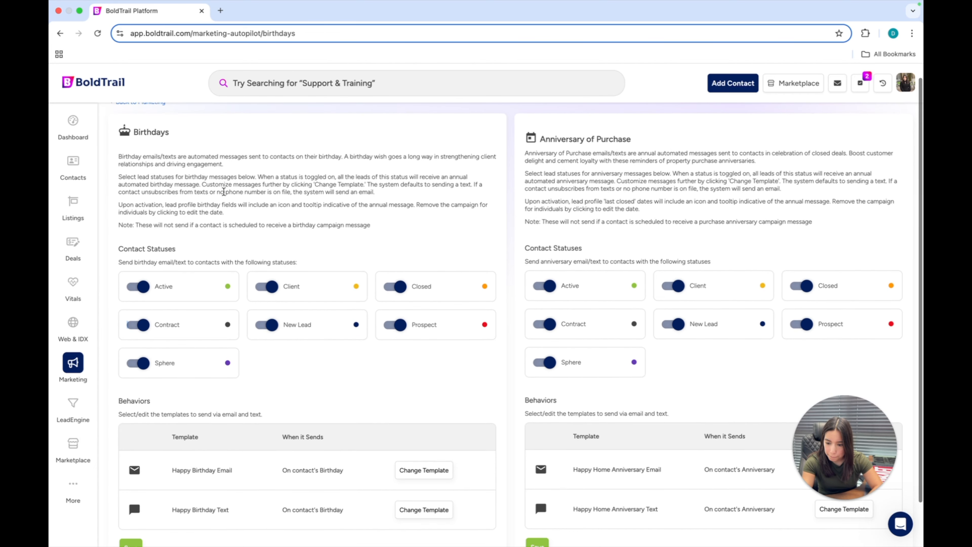
pyautogui.scroll(-3, 351, 230)
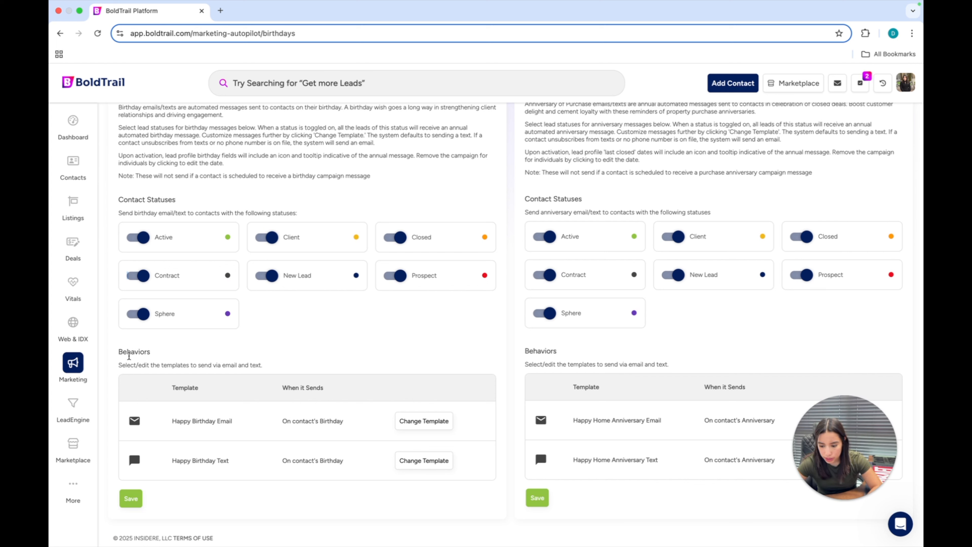
pyautogui.moveTo(129, 356); pyautogui.dragTo(278, 369)
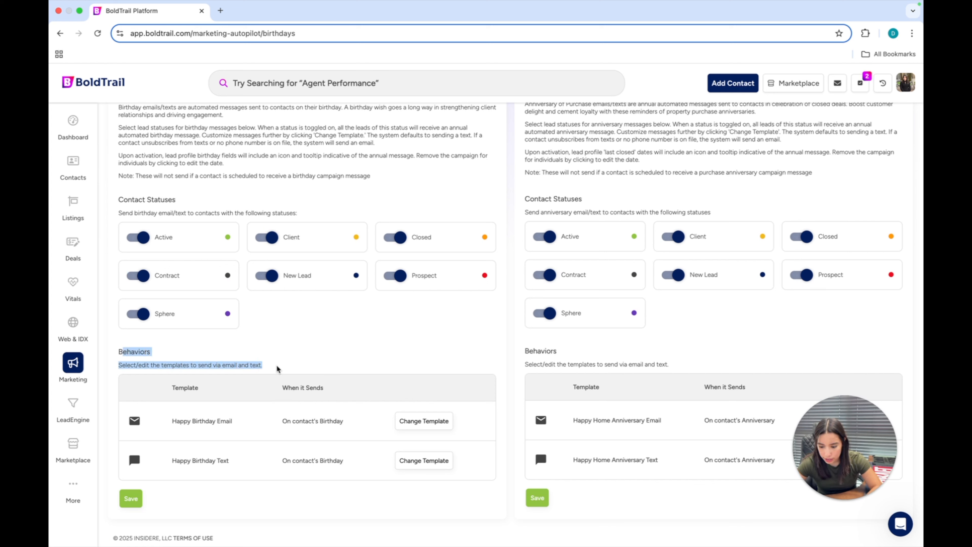
pyautogui.click(244, 366)
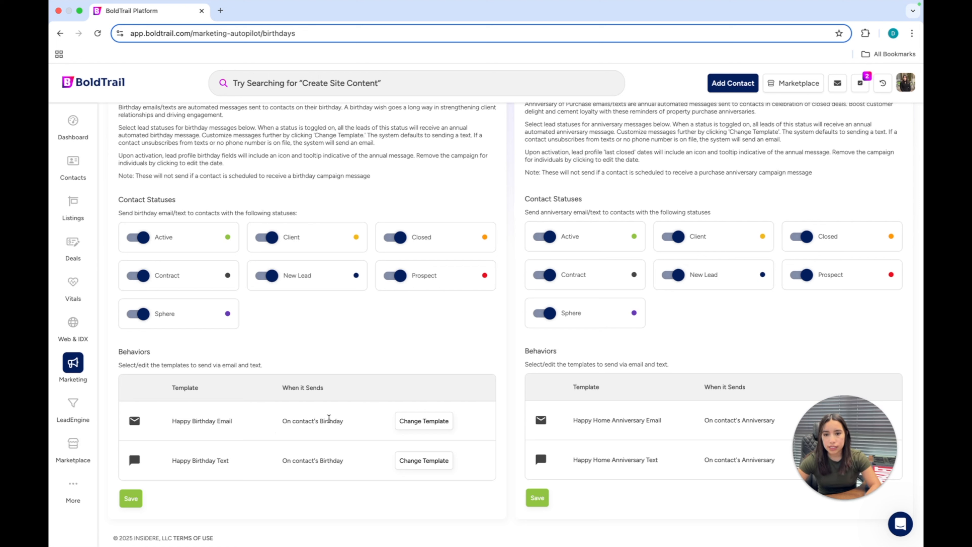
pyautogui.tripleClick(317, 422)
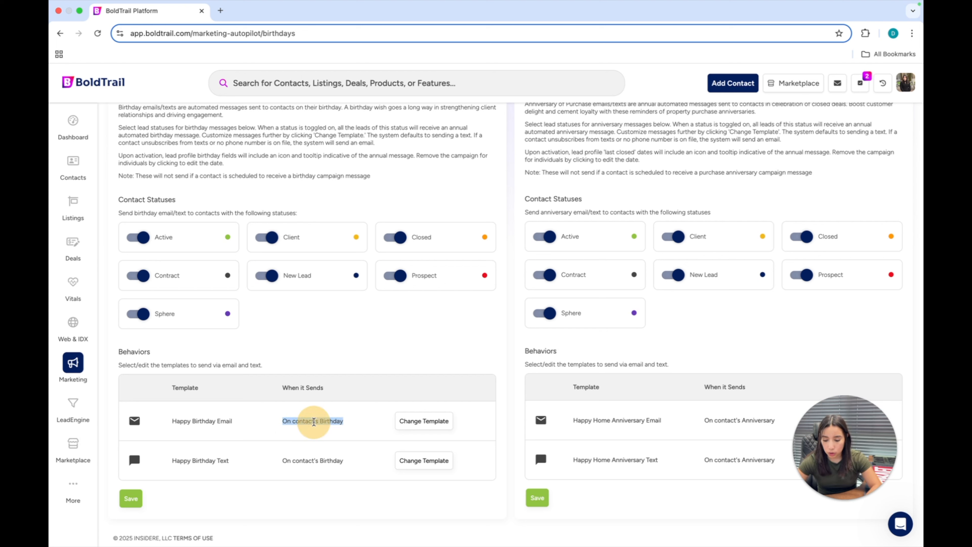
# Step: Open the template selection for the Happy Birthday Email and examine the previewed message text and agent signature placeholder
pyautogui.click(424, 421)
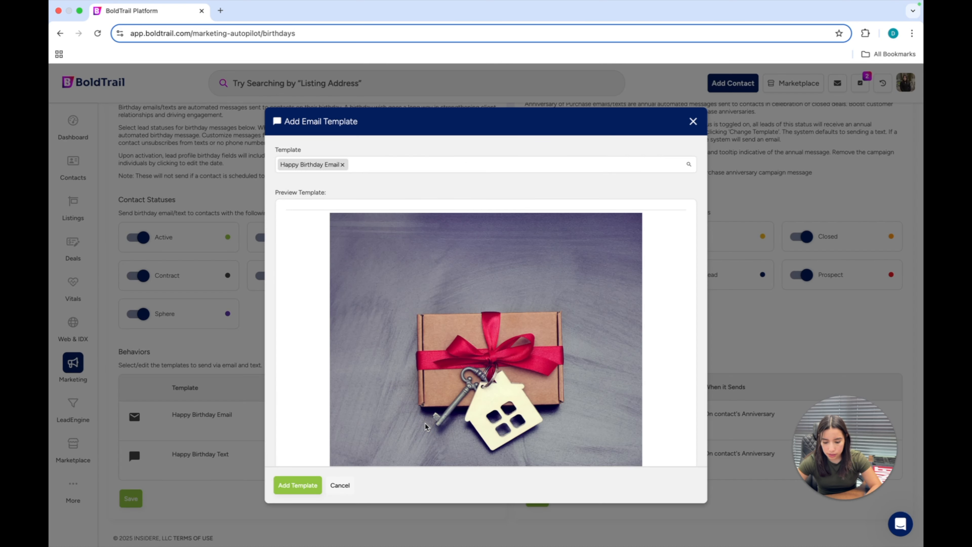
pyautogui.scroll(-5, 466, 301)
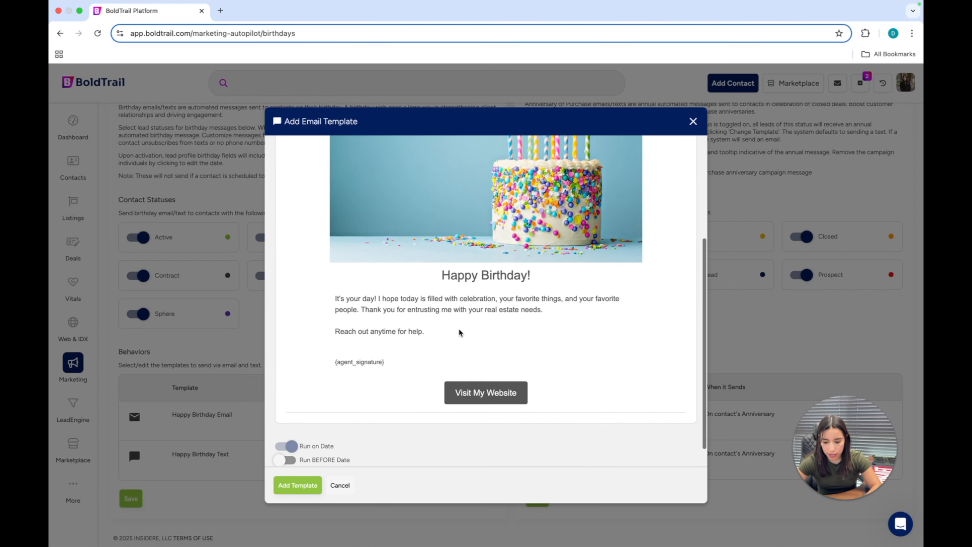
pyautogui.scroll(5, 459, 333)
pyautogui.scroll(-3, 396, 260)
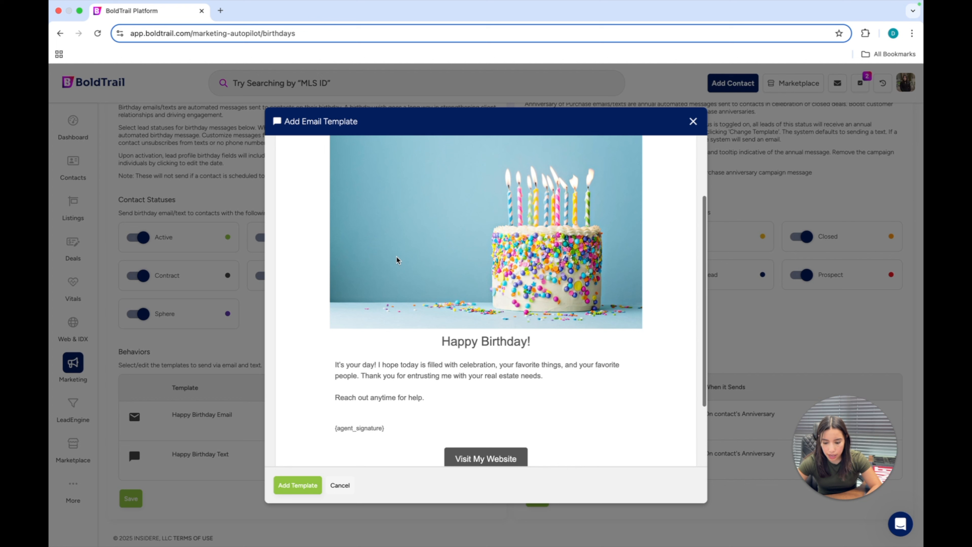
pyautogui.moveTo(378, 364); pyautogui.dragTo(595, 368)
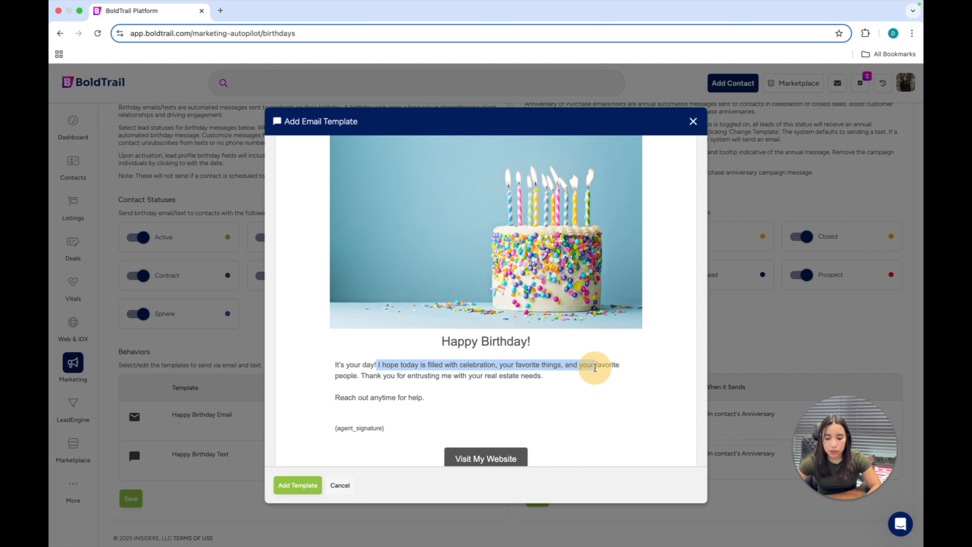
pyautogui.click(585, 384)
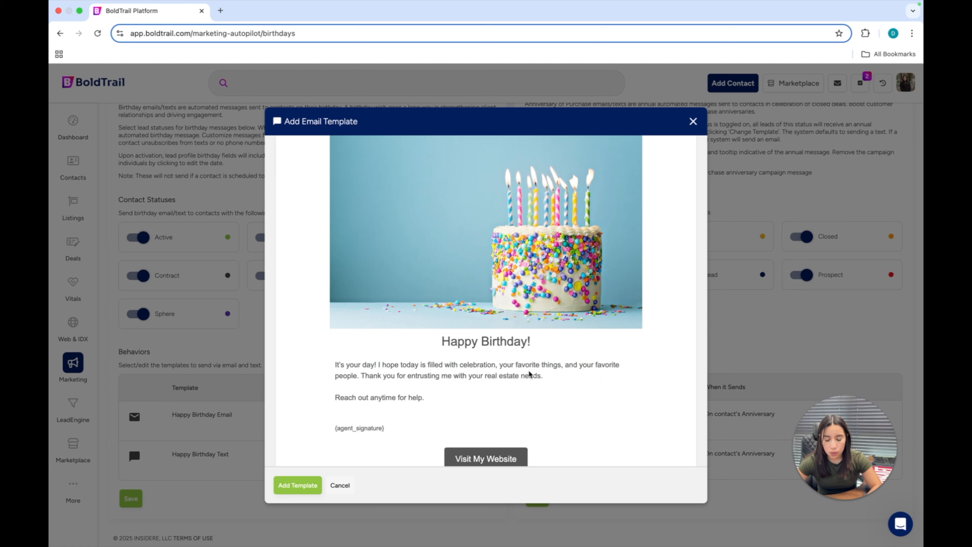
pyautogui.scroll(-1, 529, 374)
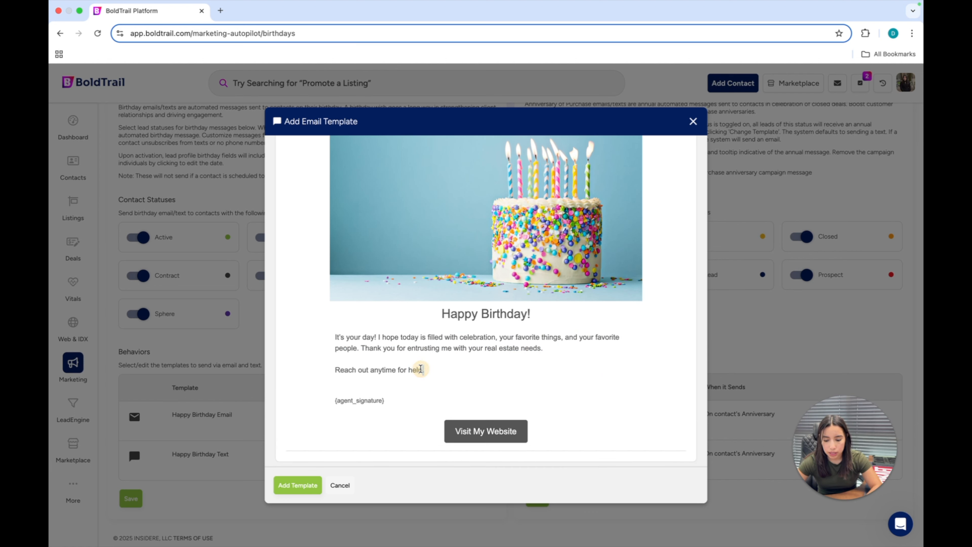
pyautogui.scroll(-2, 488, 383)
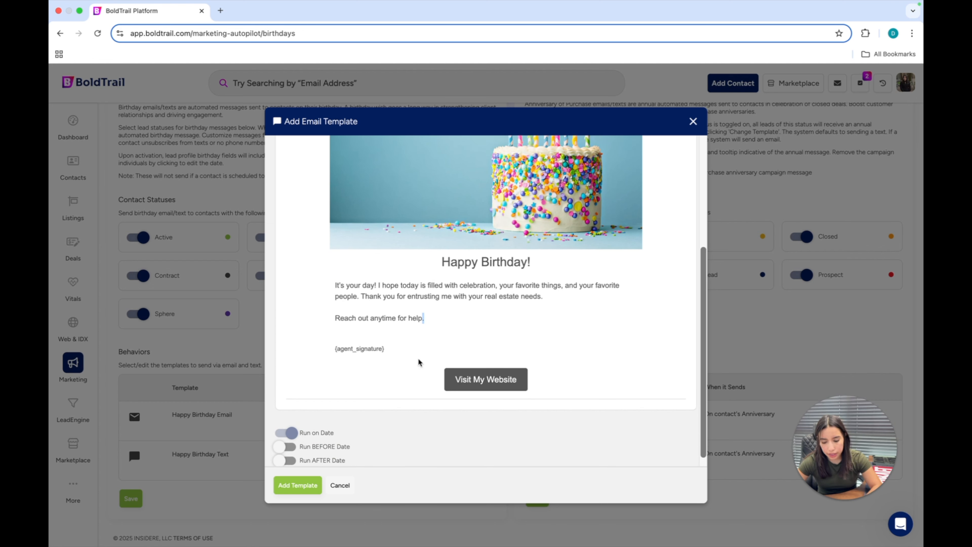
pyautogui.moveTo(387, 350); pyautogui.dragTo(332, 348)
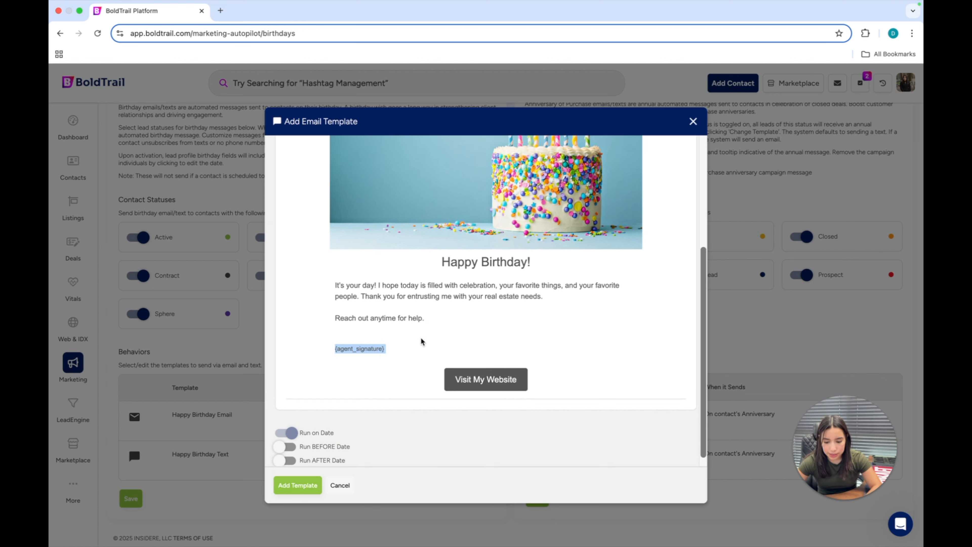
pyautogui.click(438, 319)
pyautogui.click(434, 319)
pyautogui.click(440, 319)
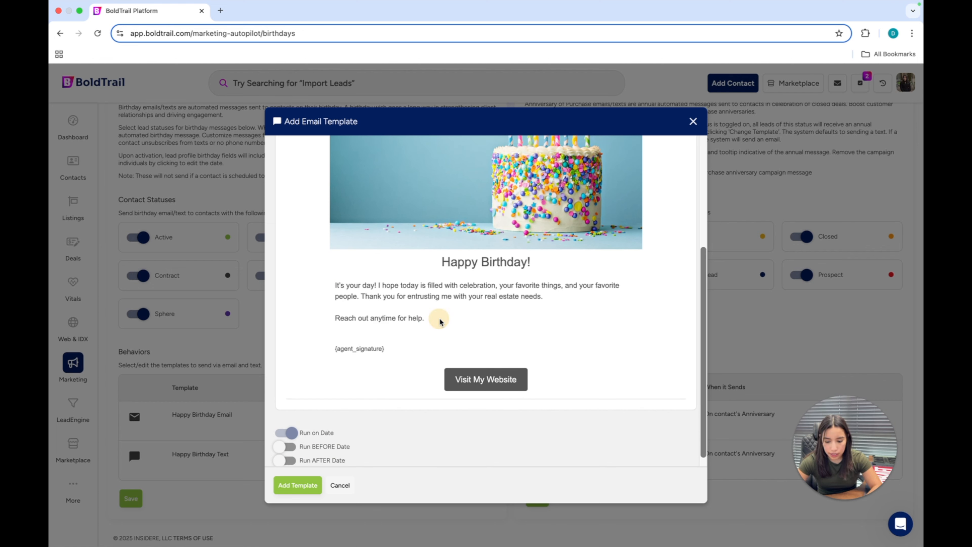
# Step: Review the birthday email's run-on, before and after date options together with its full preview
pyautogui.scroll(-1, 467, 305)
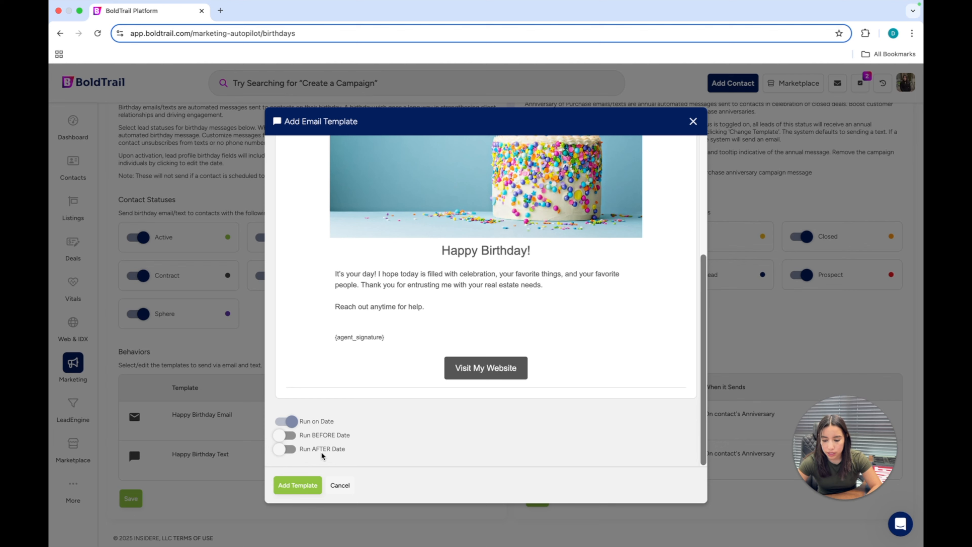
pyautogui.scroll(5, 388, 443)
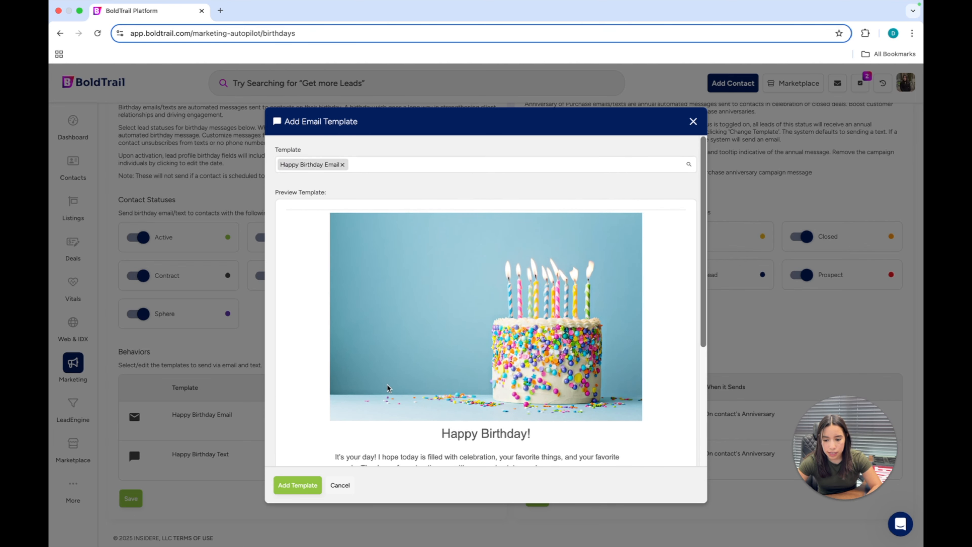
pyautogui.scroll(-5, 397, 326)
pyautogui.scroll(-1, 397, 326)
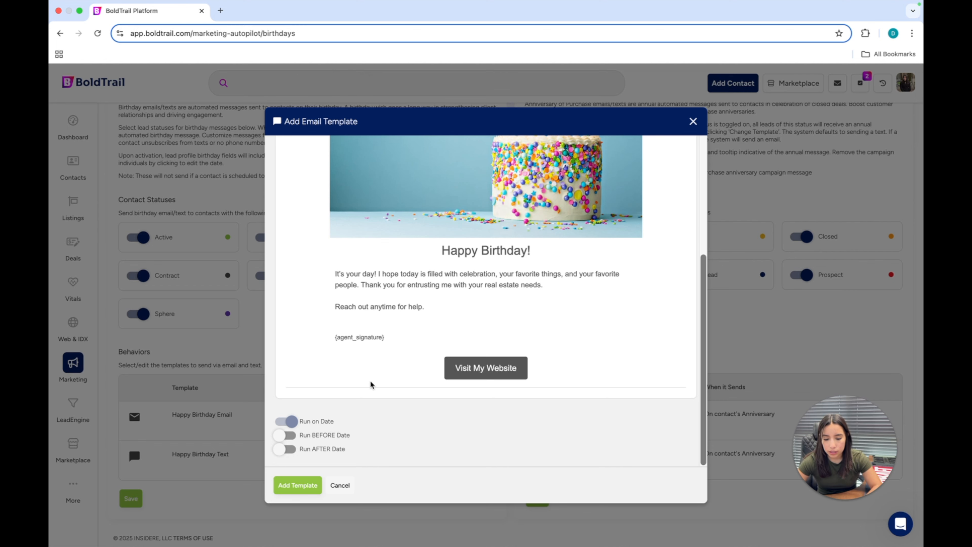
pyautogui.scroll(3, 369, 385)
pyautogui.scroll(-1, 402, 402)
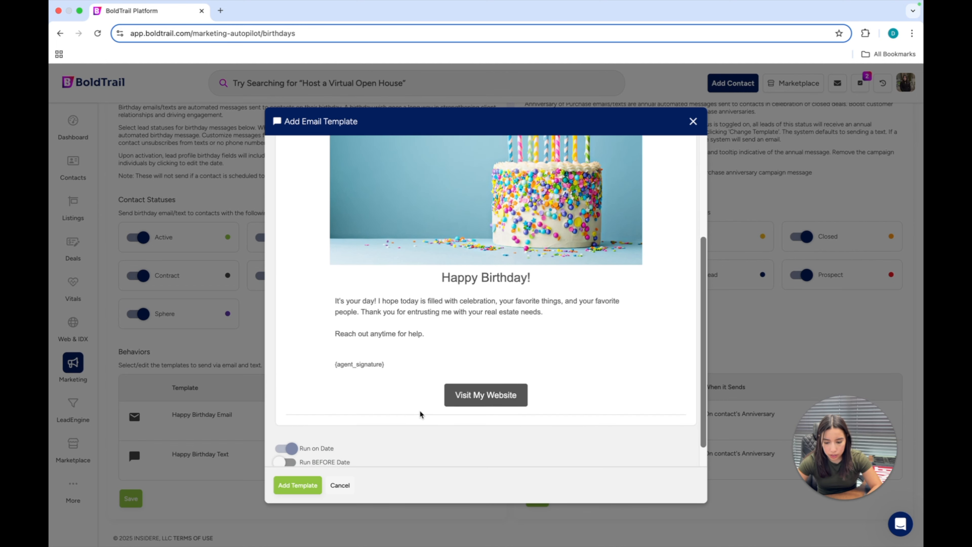
pyautogui.scroll(5, 419, 383)
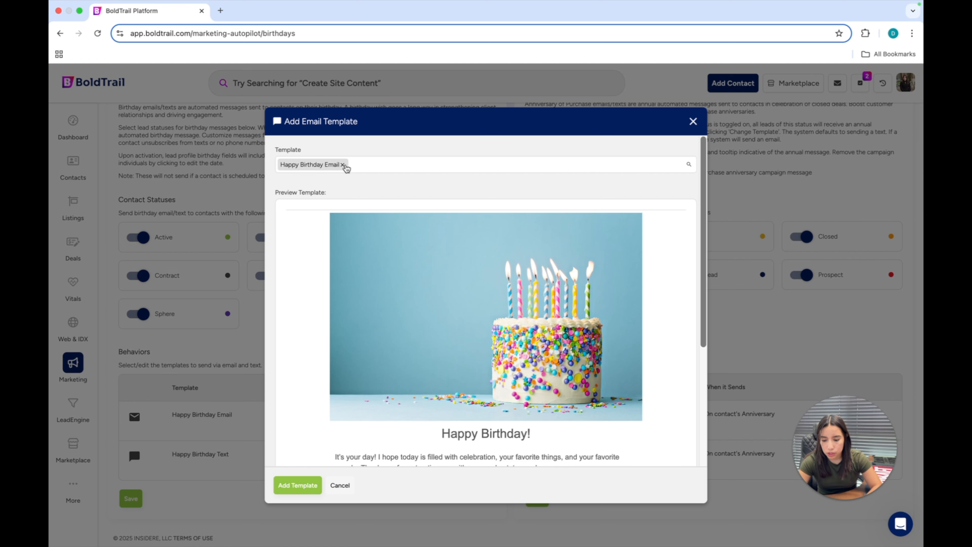
# Step: Replace the selected birthday email template with Holiday - Halloween 1 by searching for "hall", and look through its preview
pyautogui.click(342, 164)
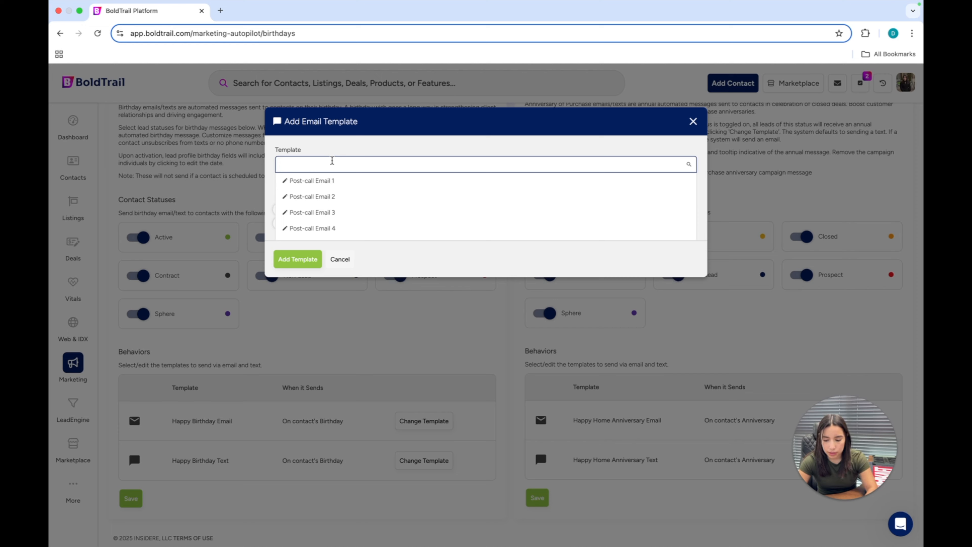
pyautogui.write('H')
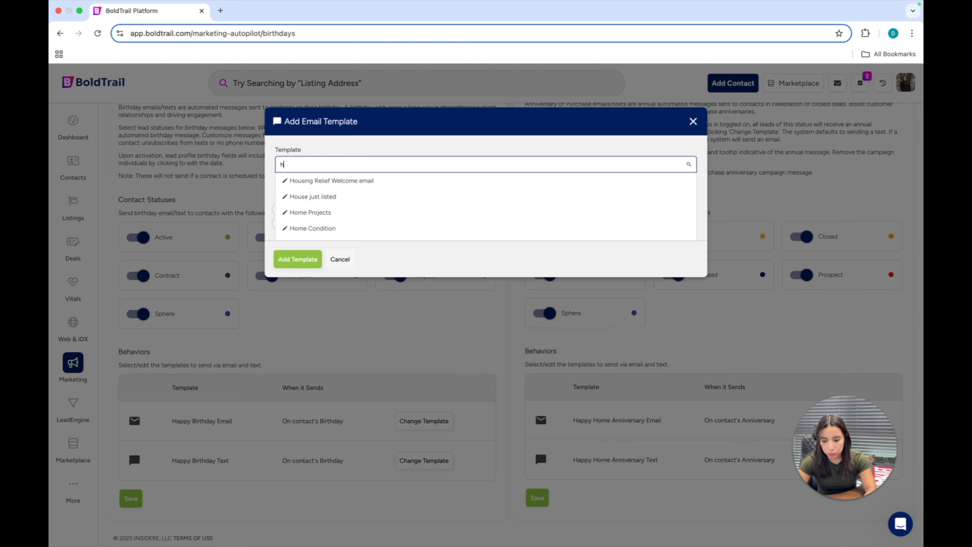
pyautogui.press('BackSpace')
pyautogui.write('ha')
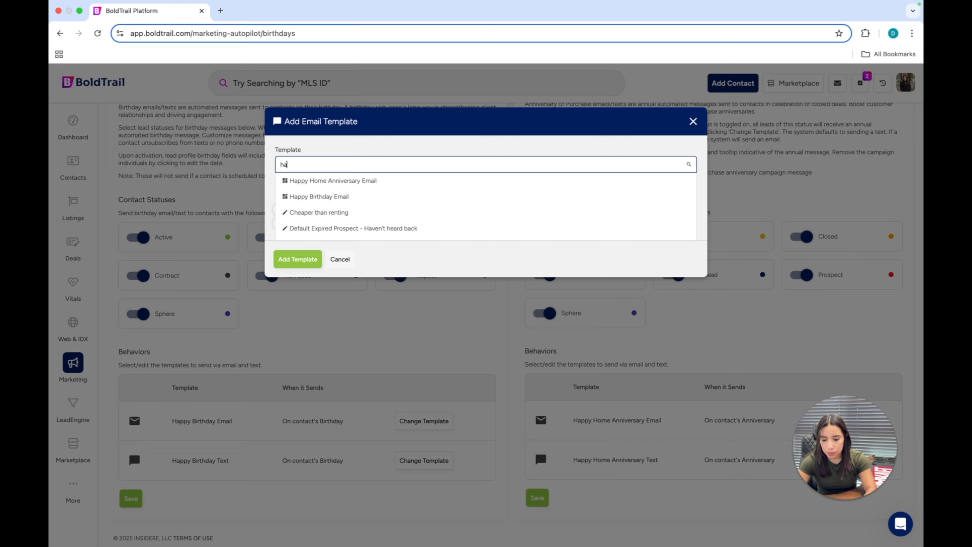
pyautogui.write('ll')
pyautogui.click(373, 181)
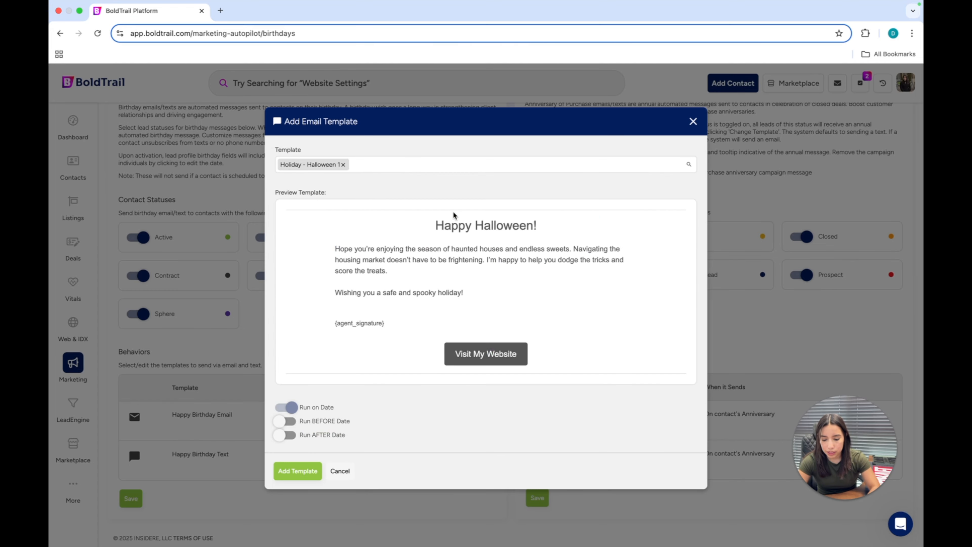
pyautogui.scroll(-5, 448, 238)
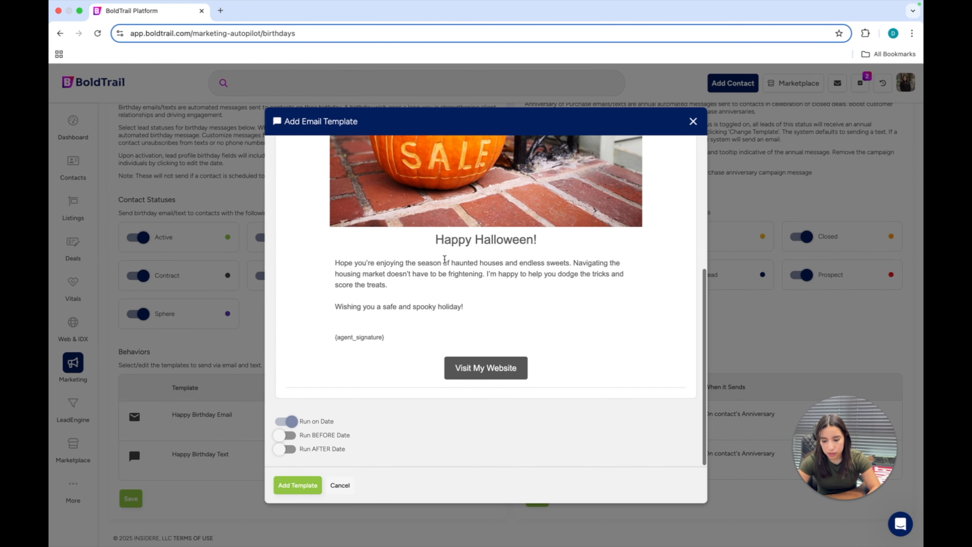
# Step: Examine the Halloween template's image, Happy Halloween! heading and message text in the preview
pyautogui.scroll(5, 445, 259)
pyautogui.scroll(-5, 444, 259)
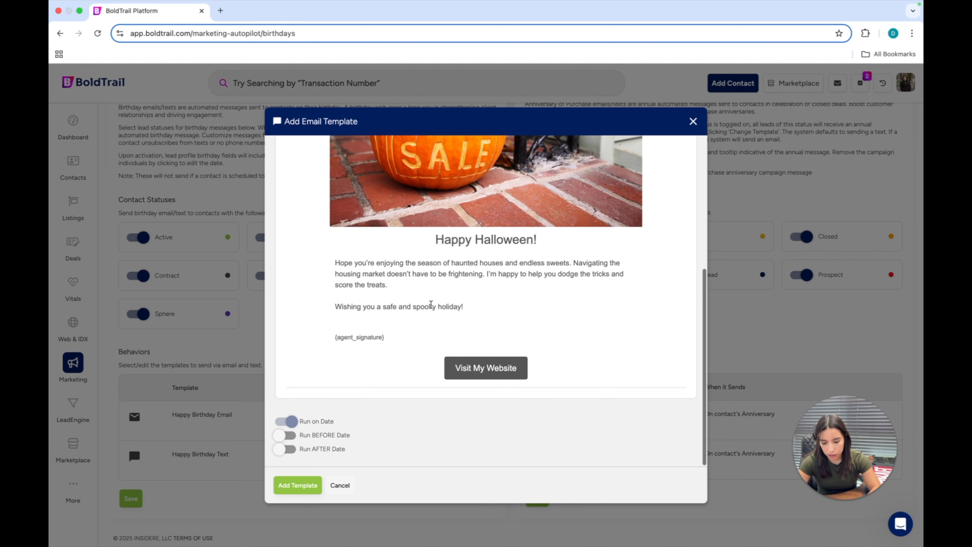
pyautogui.scroll(4, 431, 305)
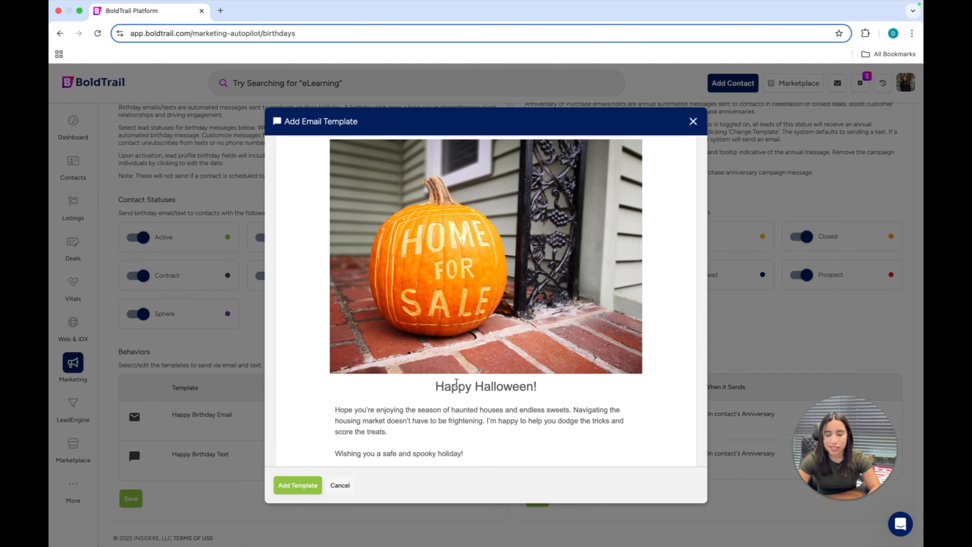
pyautogui.tripleClick(452, 387)
pyautogui.scroll(-4, 453, 391)
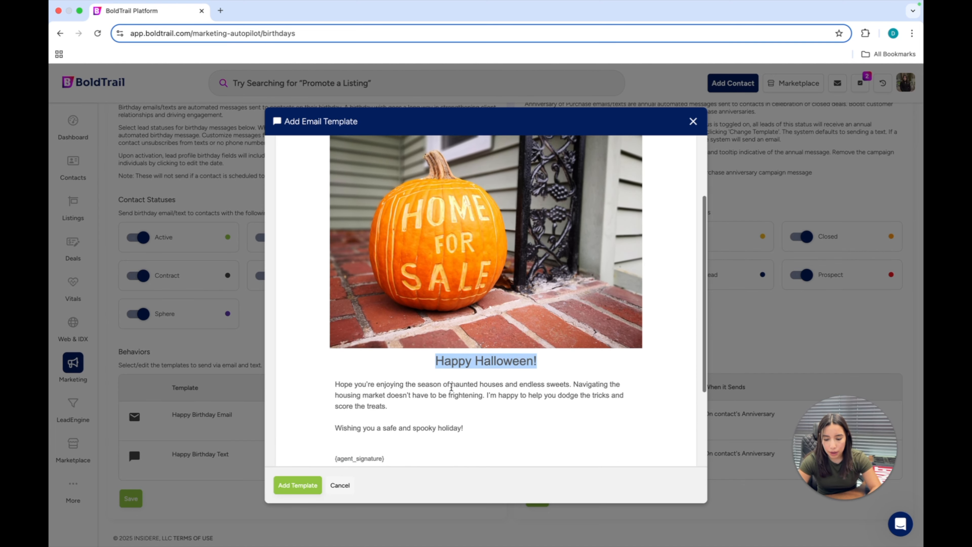
# Step: Replace the Halloween template with Happy Birthday Email by searching for "happy", check its preview, and add it to the birthday email
pyautogui.scroll(6, 452, 390)
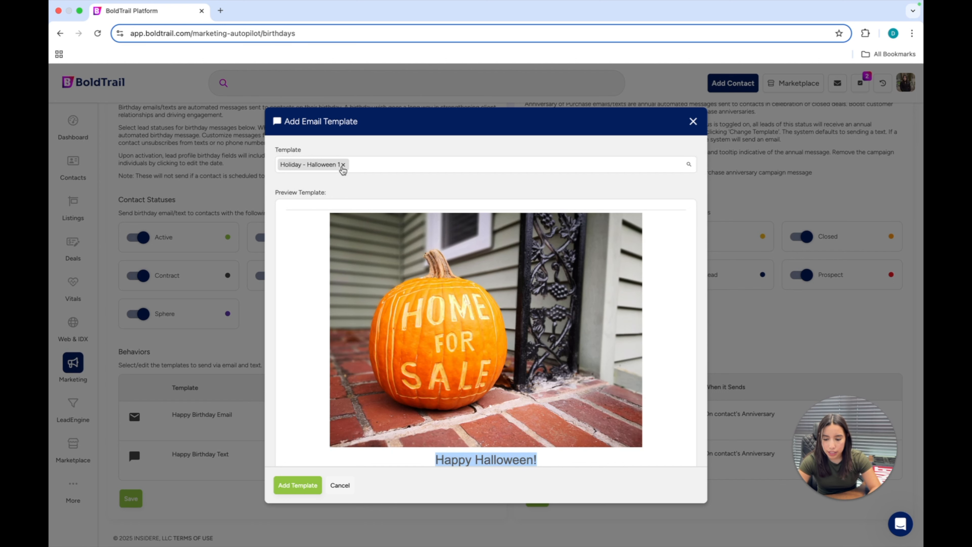
pyautogui.click(344, 164)
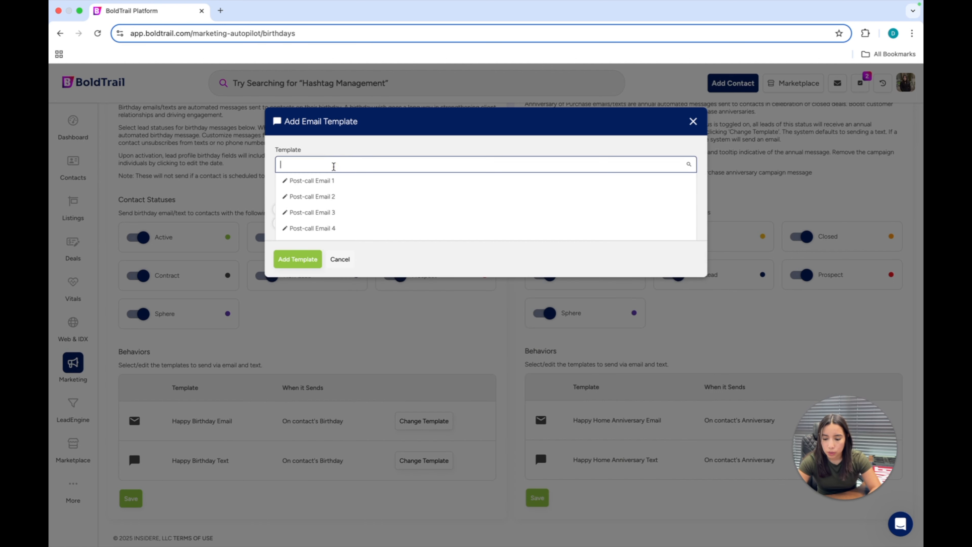
pyautogui.write('happy')
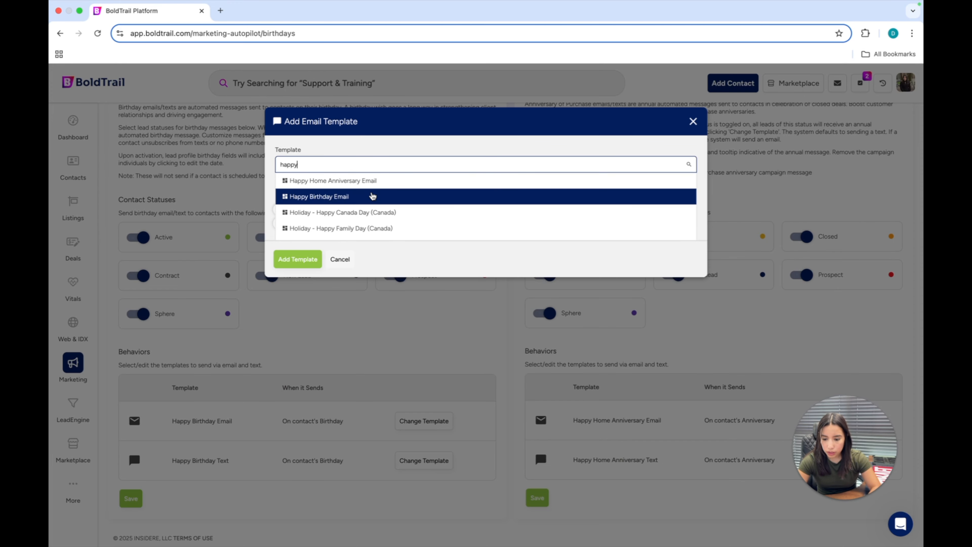
pyautogui.click(369, 196)
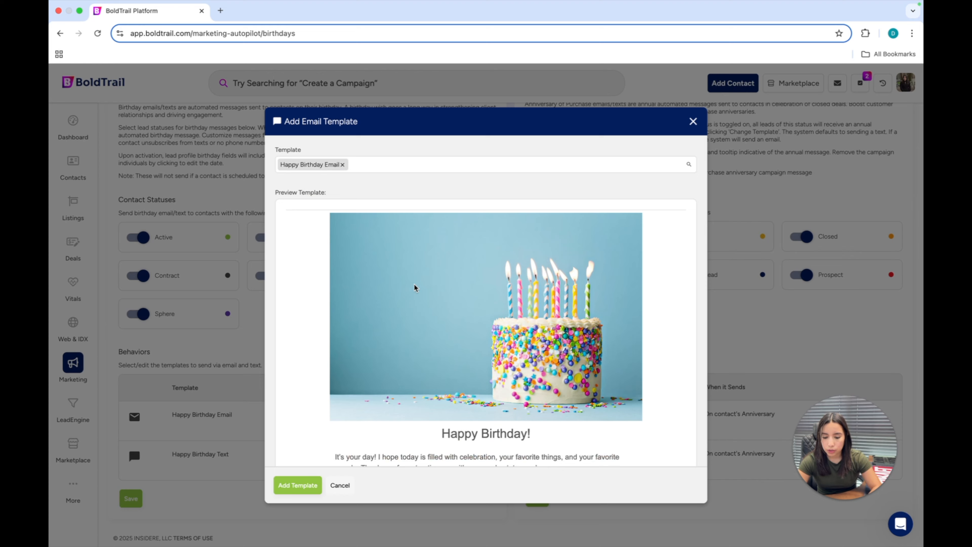
pyautogui.scroll(-5, 416, 287)
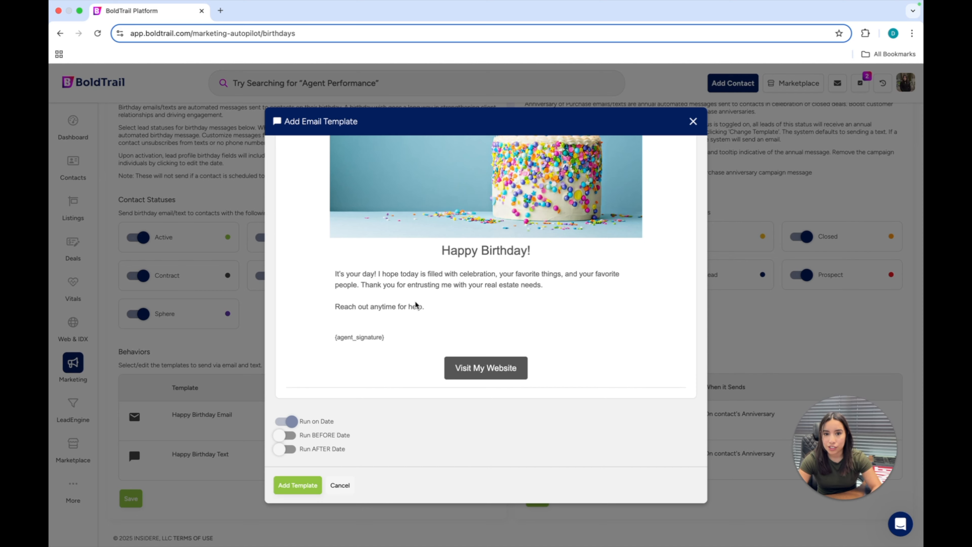
pyautogui.scroll(3, 395, 402)
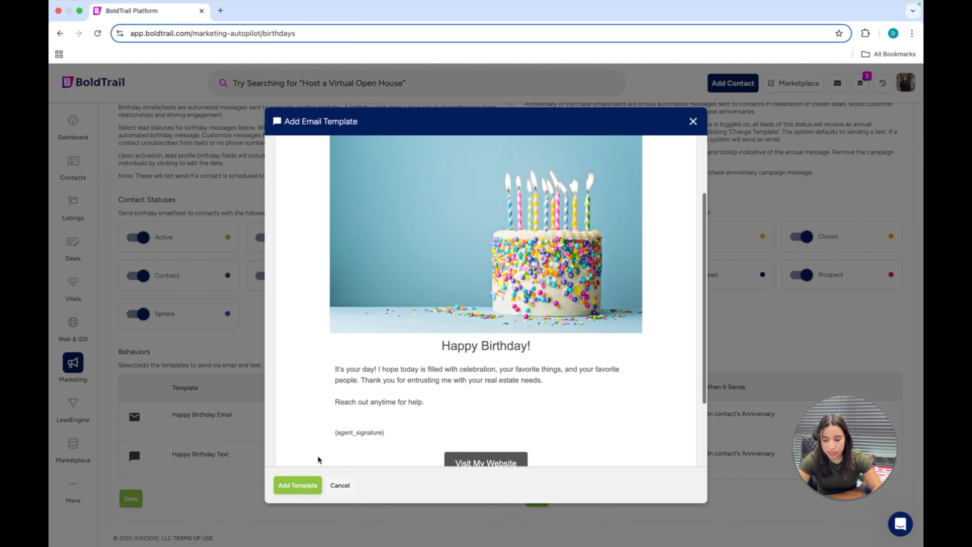
pyautogui.click(298, 485)
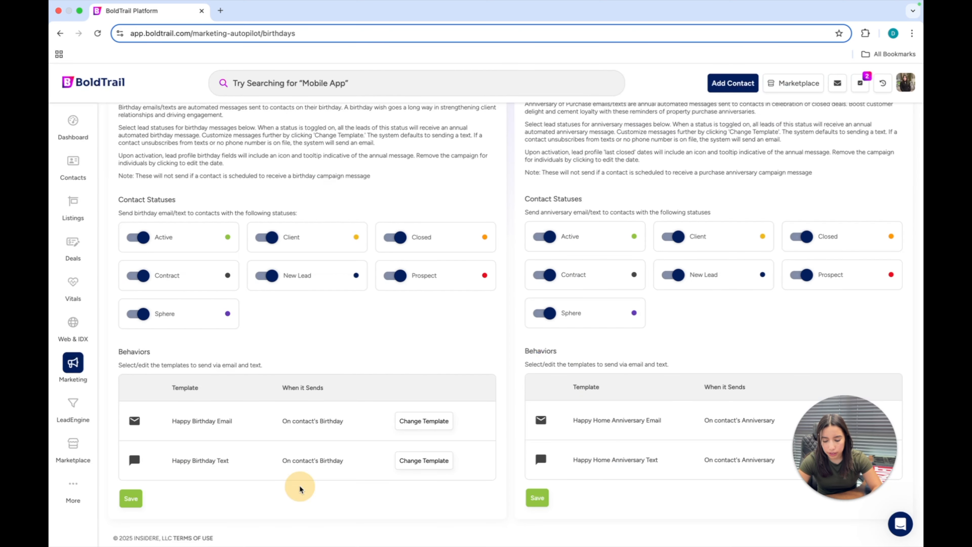
# Step: Open the template selection for the Happy Birthday Text, read its previewed message, and add the same template
pyautogui.moveTo(172, 461); pyautogui.dragTo(374, 461)
pyautogui.click(413, 461)
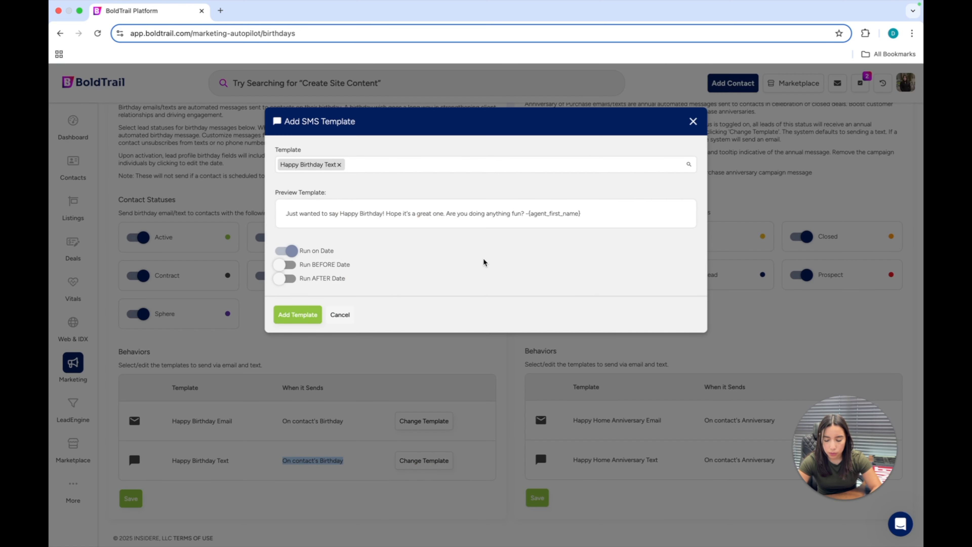
pyautogui.click(296, 213)
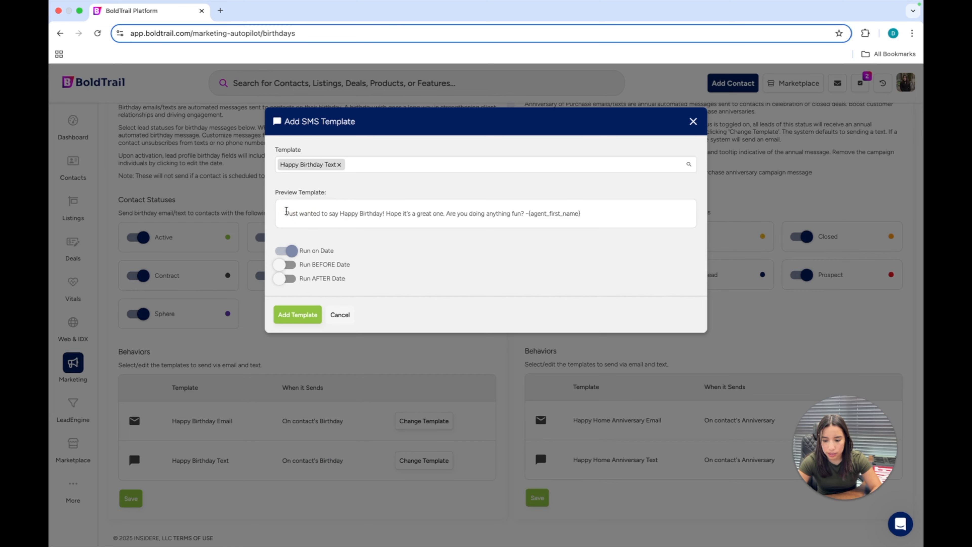
pyautogui.moveTo(289, 213); pyautogui.dragTo(322, 213)
pyautogui.click(401, 217)
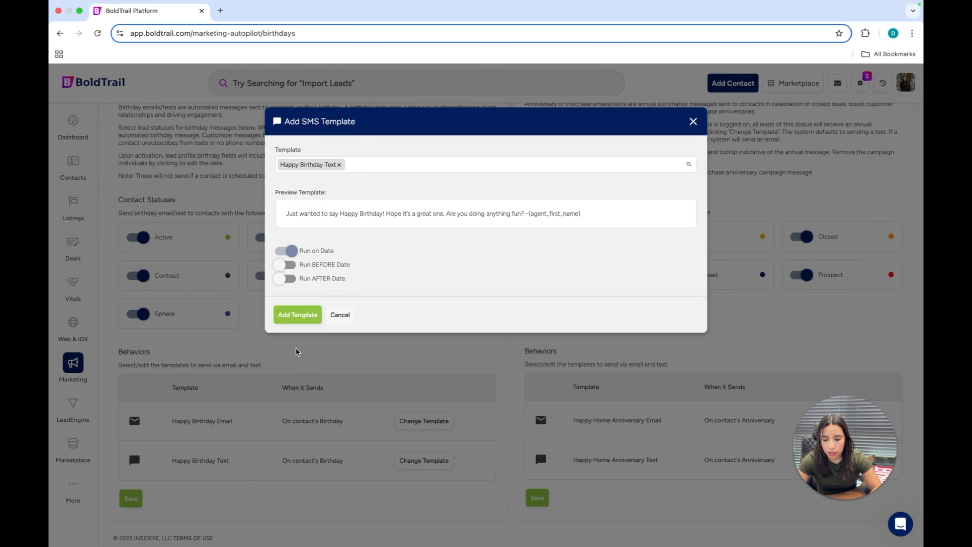
pyautogui.click(293, 321)
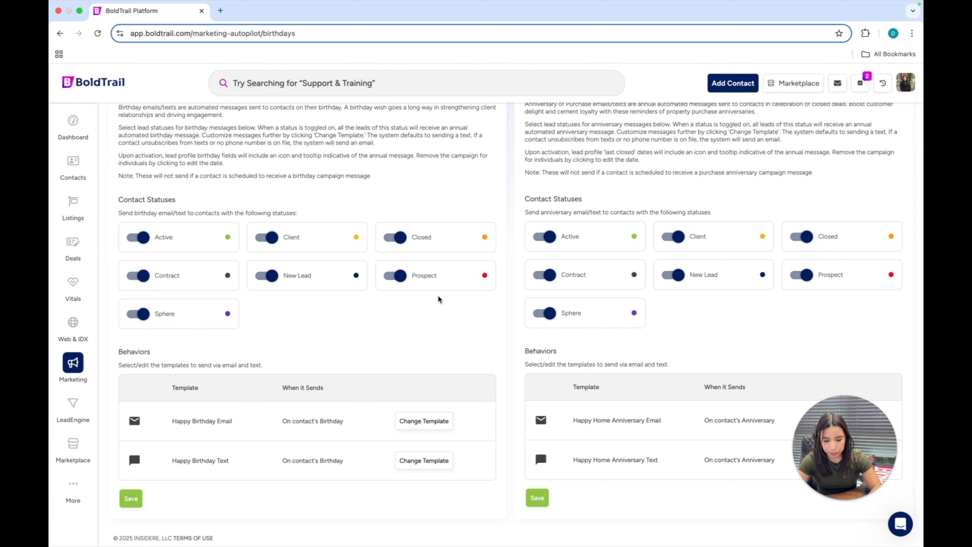
# Step: Review the Anniversary of Purchase section from its description down to the email and text behaviors
pyautogui.scroll(3, 728, 203)
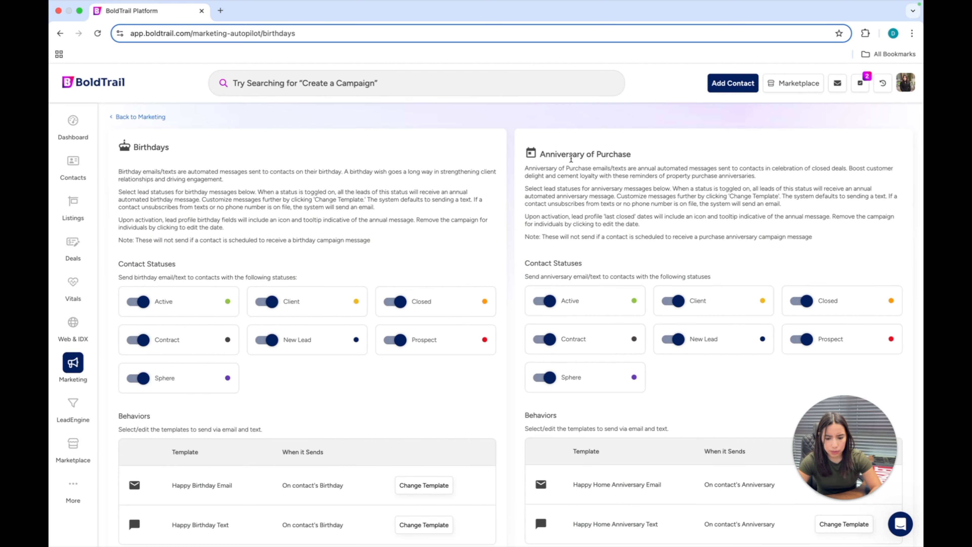
pyautogui.scroll(-3, 731, 320)
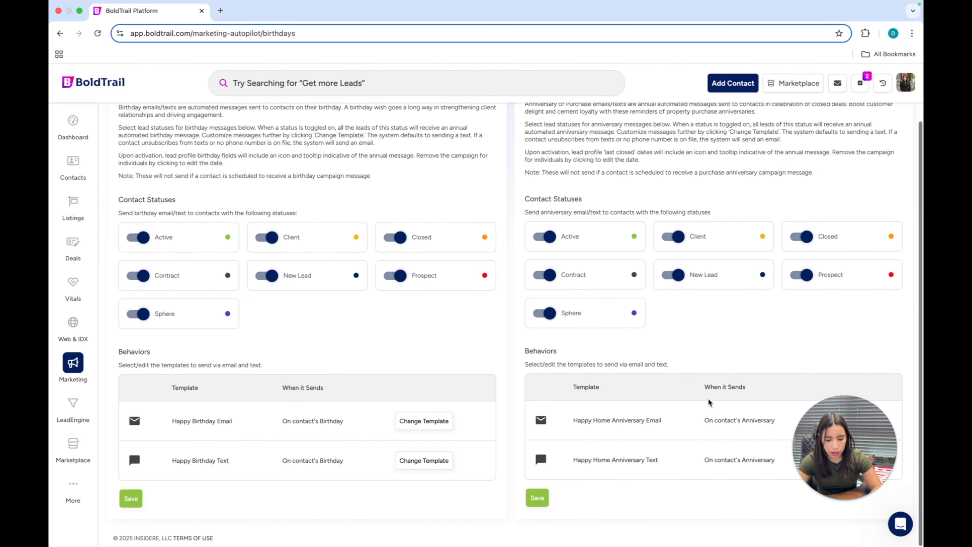
pyautogui.moveTo(835, 428); pyautogui.dragTo(115, 431)
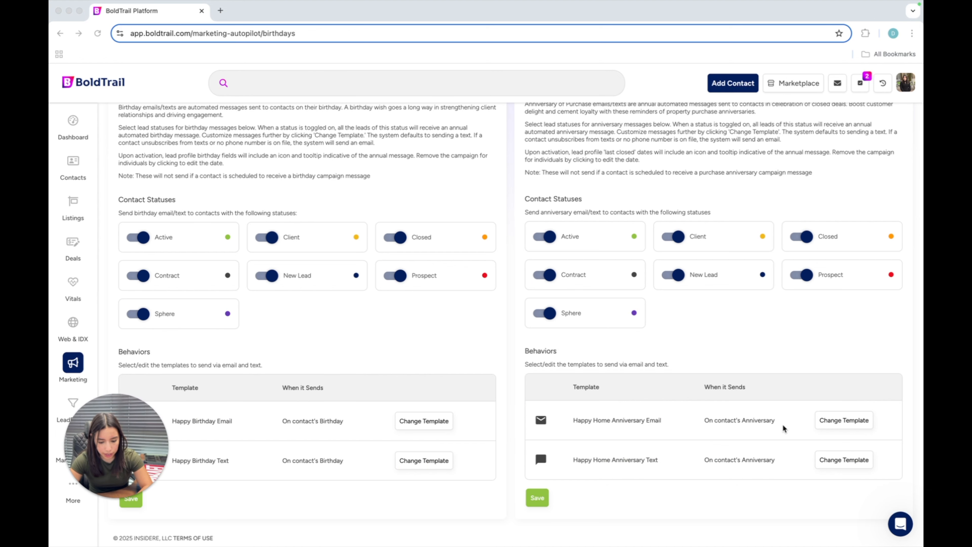
# Step: Open the template selection for the Happy Home Anniversary Email and examine its previewed message, website link and run-date options
pyautogui.click(863, 420)
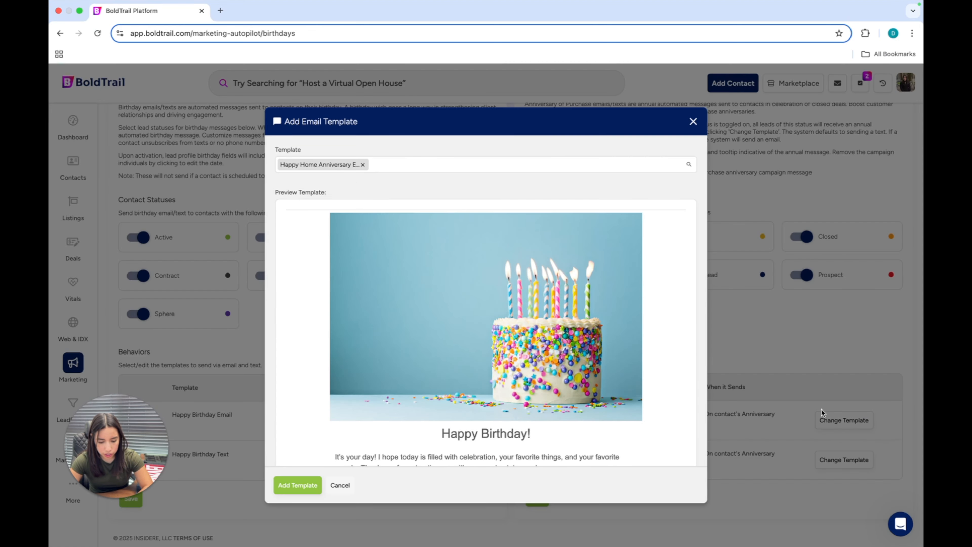
pyautogui.scroll(-3, 643, 322)
pyautogui.scroll(-3, 589, 351)
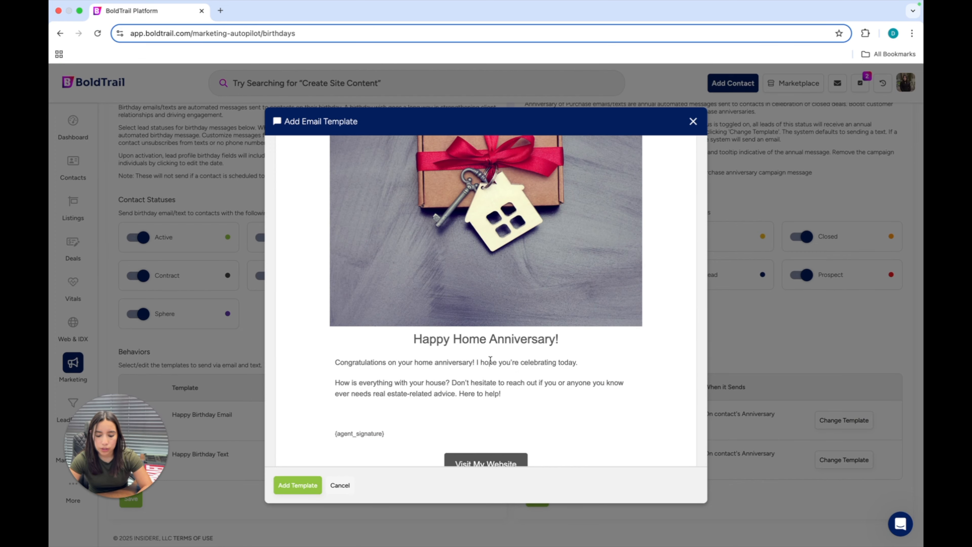
pyautogui.scroll(-3, 467, 343)
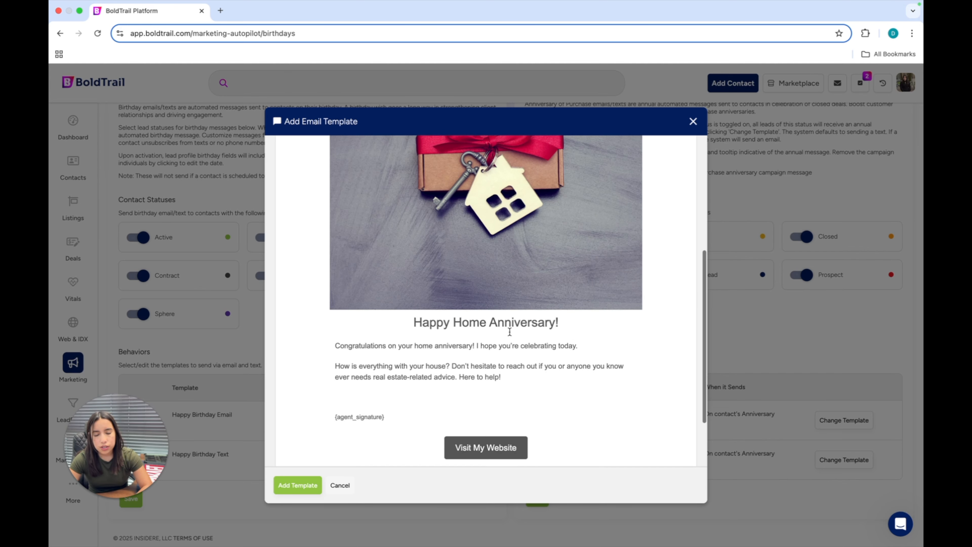
pyautogui.scroll(5, 516, 367)
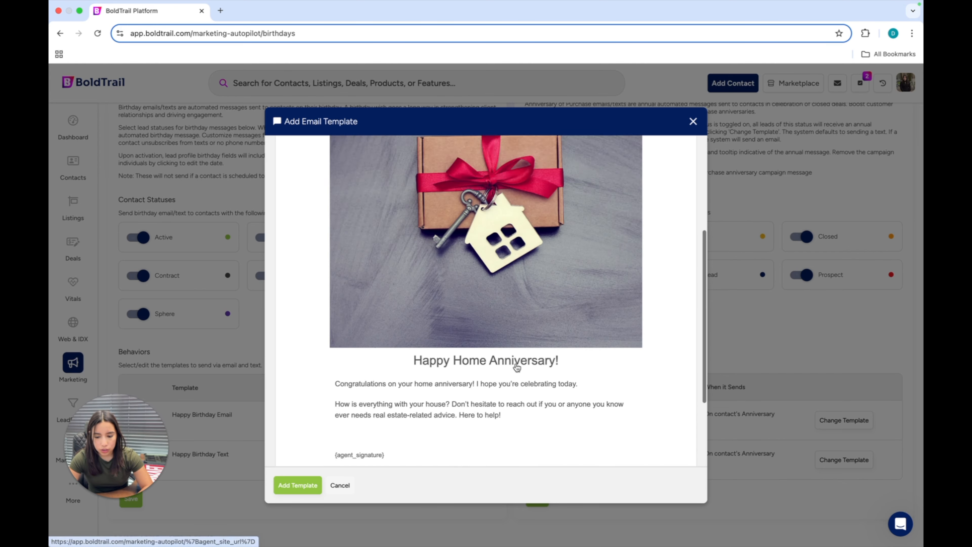
pyautogui.scroll(-2, 517, 362)
pyautogui.scroll(-3, 516, 362)
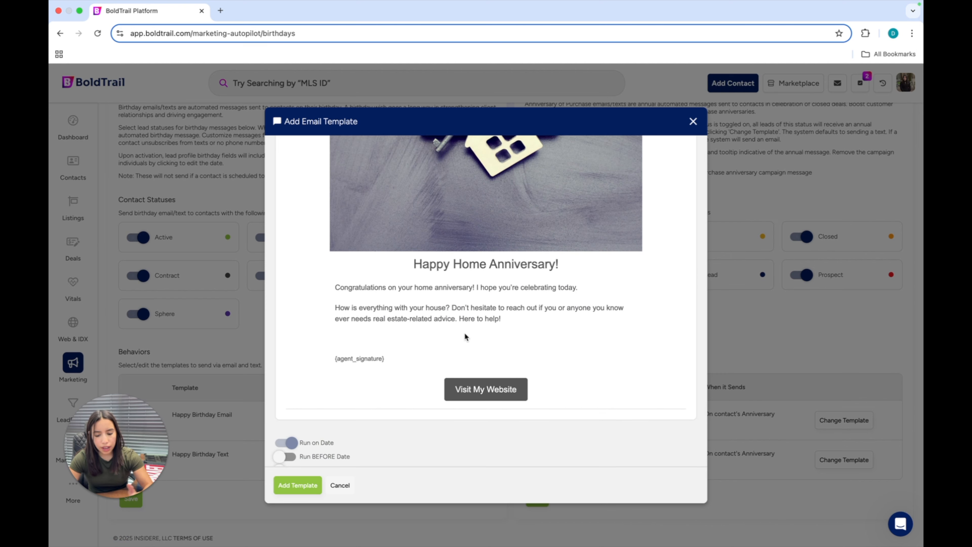
pyautogui.scroll(3, 466, 337)
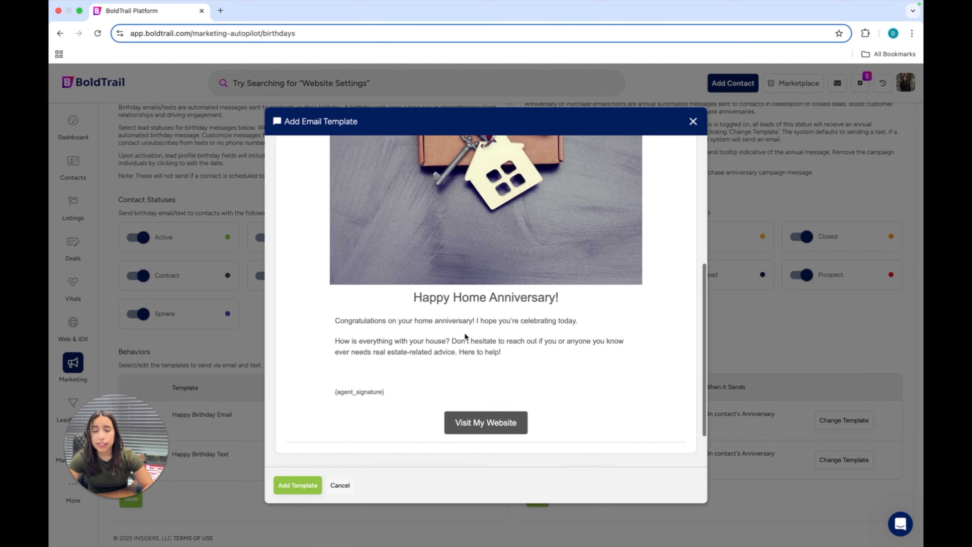
pyautogui.scroll(-3, 465, 337)
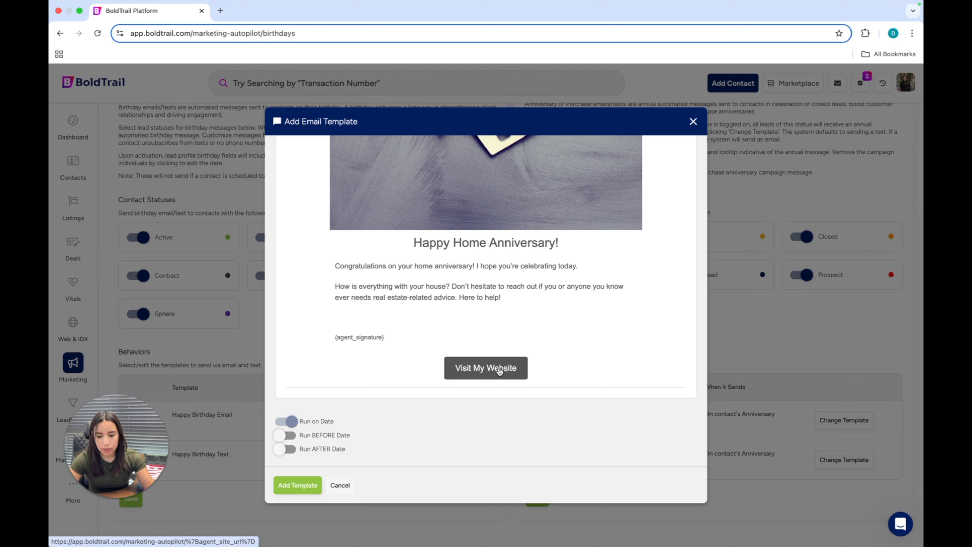
# Step: Look over the full anniversary email preview again, including the paragraph asking about the house, and close it without changing the template
pyautogui.scroll(5, 498, 371)
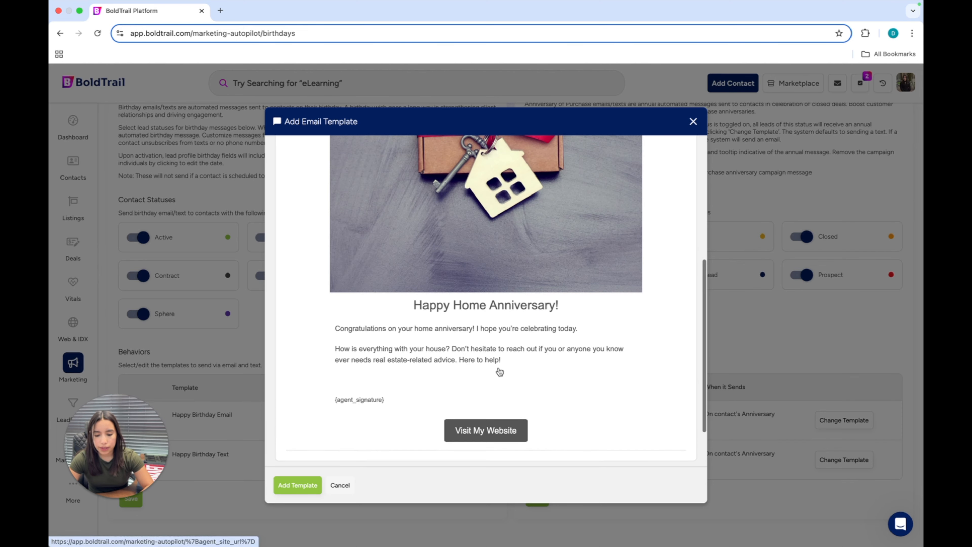
pyautogui.scroll(3, 509, 325)
pyautogui.scroll(2, 510, 325)
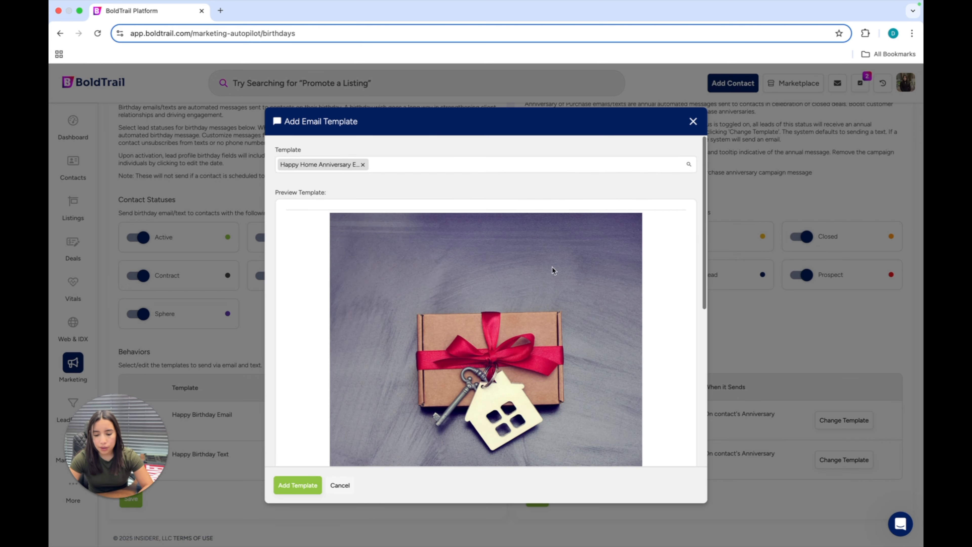
pyautogui.scroll(-8, 551, 269)
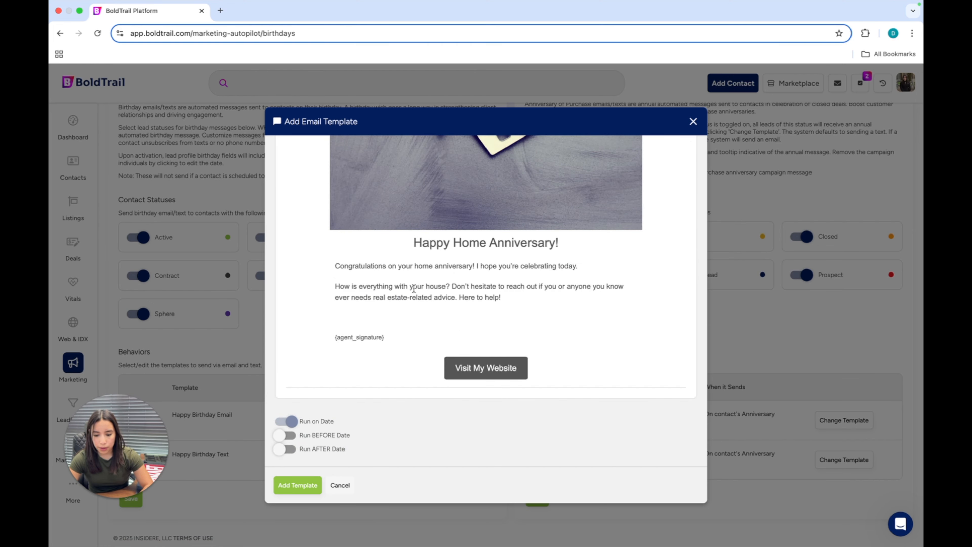
pyautogui.moveTo(336, 287); pyautogui.dragTo(520, 303)
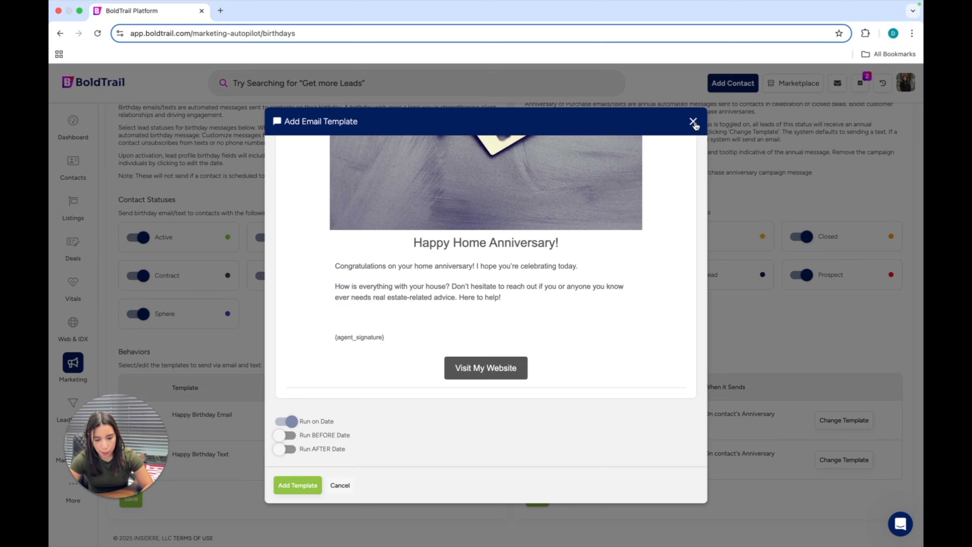
pyautogui.click(693, 121)
# Step: Open the template selection for the Happy Home Anniversary Text, read its previewed message, and close it without changes
pyautogui.click(849, 460)
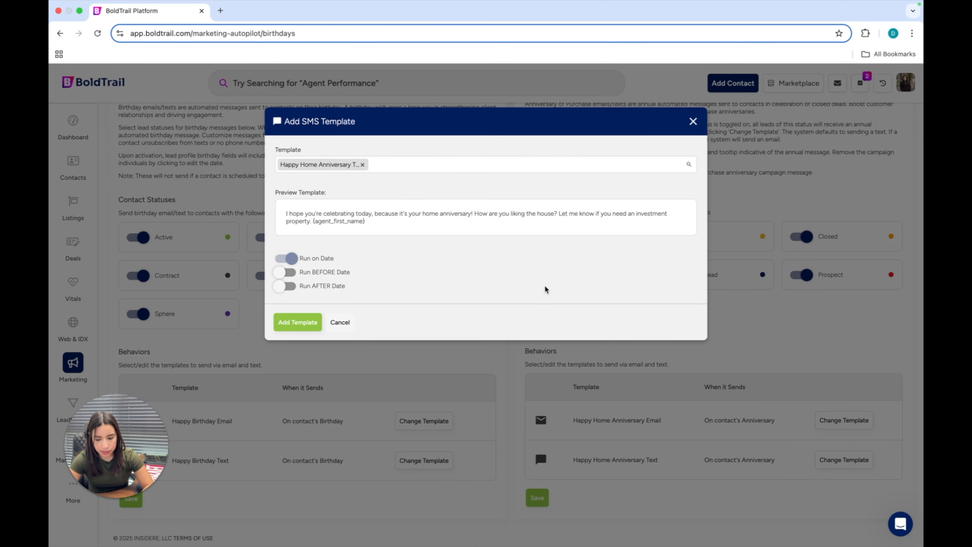
pyautogui.moveTo(326, 214); pyautogui.dragTo(463, 230)
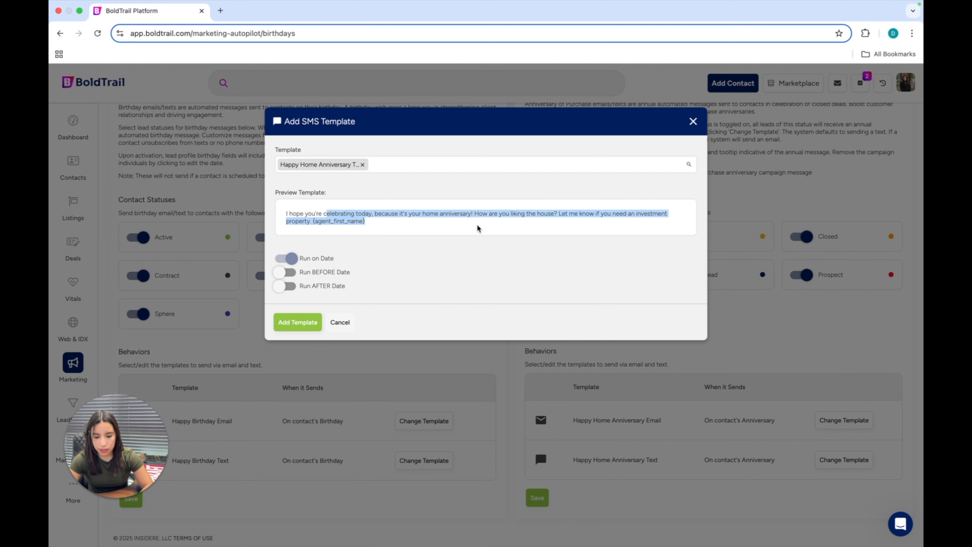
pyautogui.click(473, 222)
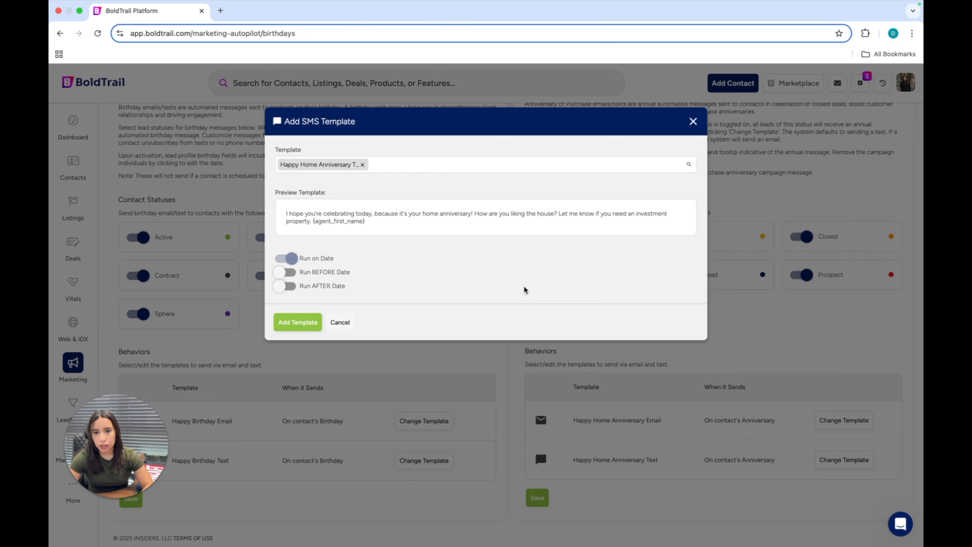
pyautogui.scroll(1, 579, 280)
pyautogui.scroll(2, 579, 279)
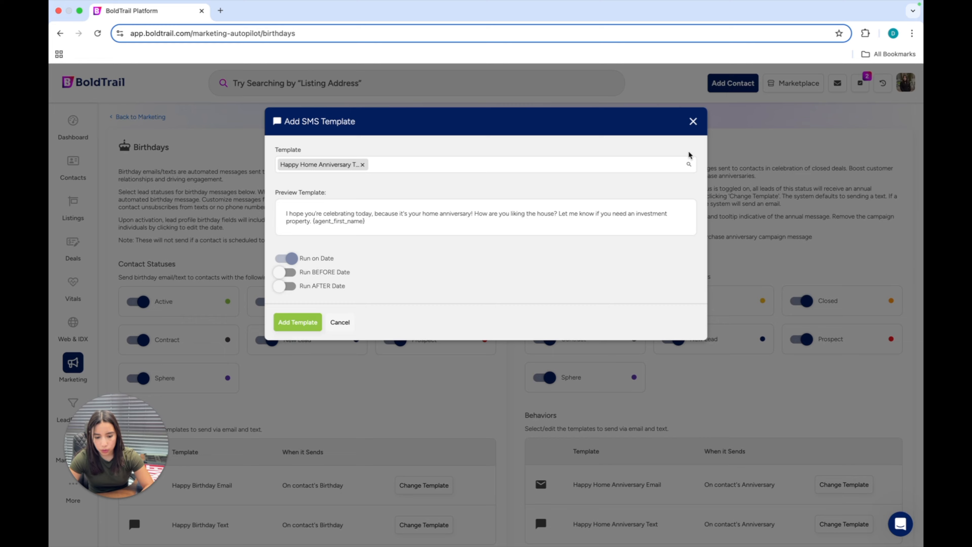
pyautogui.click(693, 122)
# Step: Review the Birthdays and Anniversary of Purchase sections side by side, from their descriptions to their behaviors
pyautogui.scroll(-2, 462, 219)
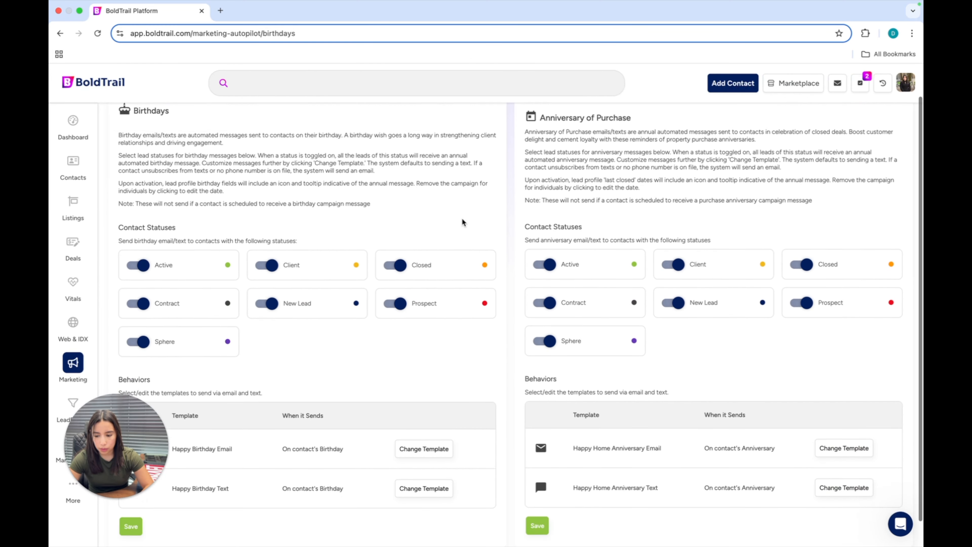
pyautogui.scroll(2, 462, 219)
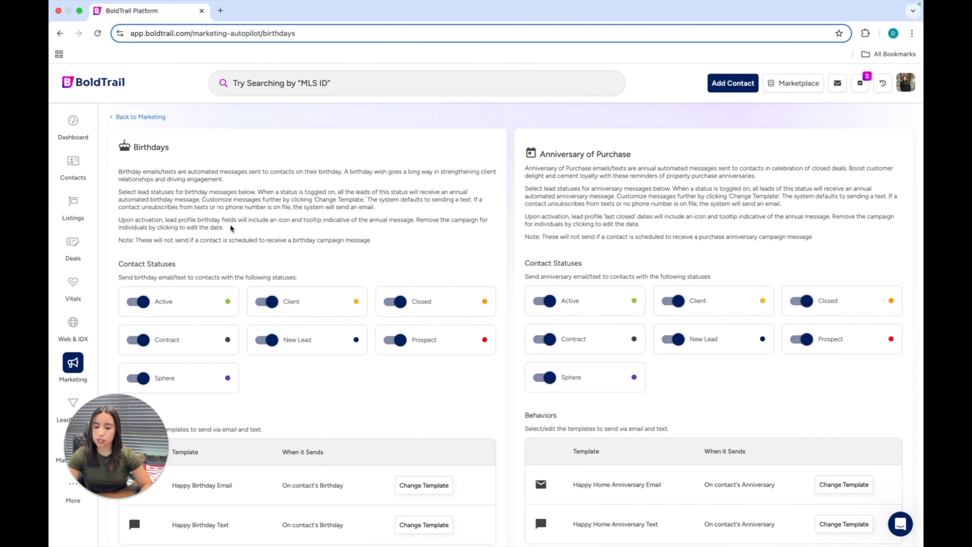
pyautogui.scroll(-2, 658, 294)
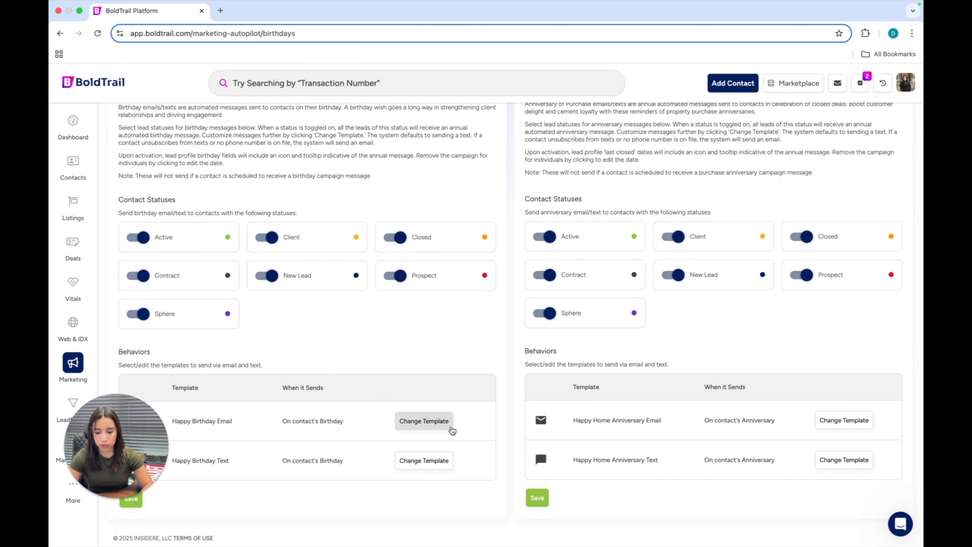
# Step: Go to Contacts and open the record of the fourth recently viewed contact from the search suggestions
pyautogui.scroll(2, 285, 334)
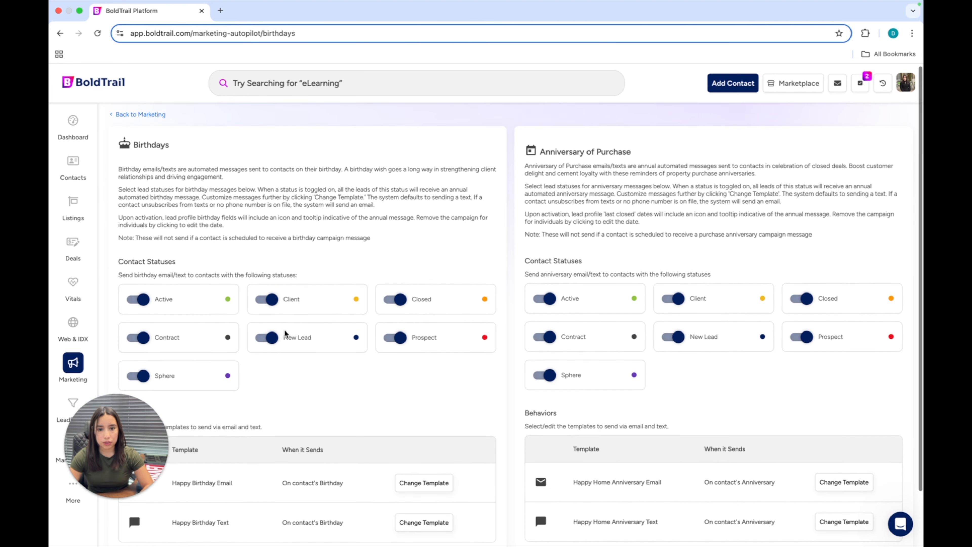
pyautogui.scroll(-2, 285, 334)
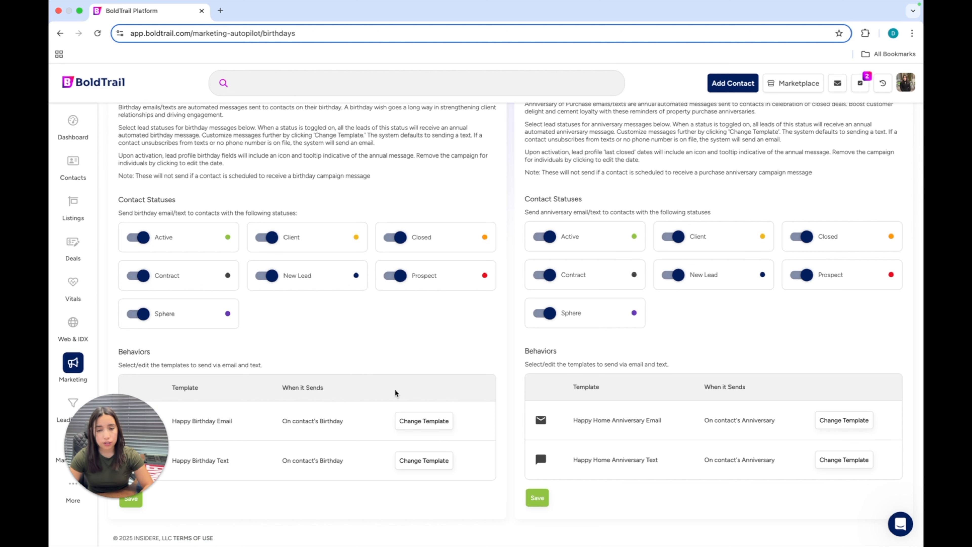
pyautogui.scroll(2, 394, 388)
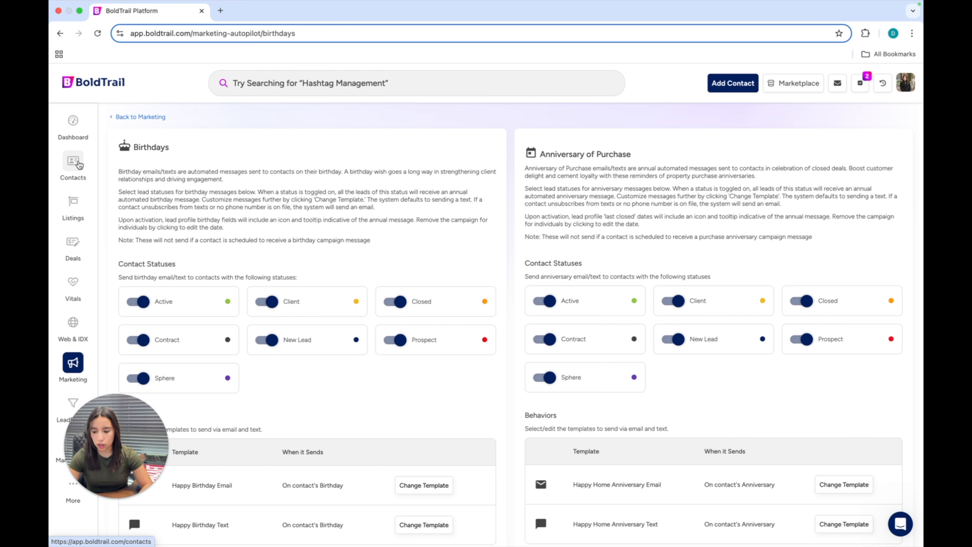
pyautogui.click(79, 164)
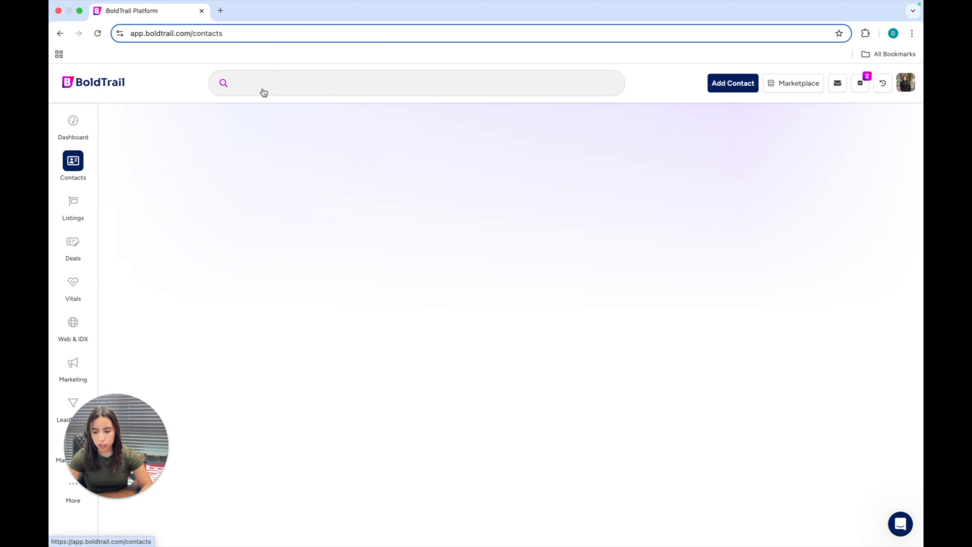
pyautogui.click(264, 92)
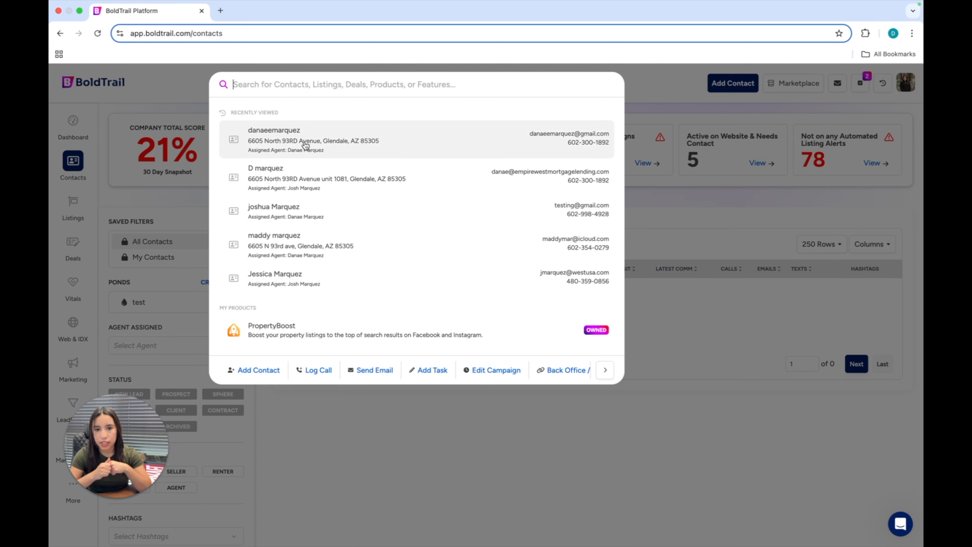
pyautogui.click(328, 246)
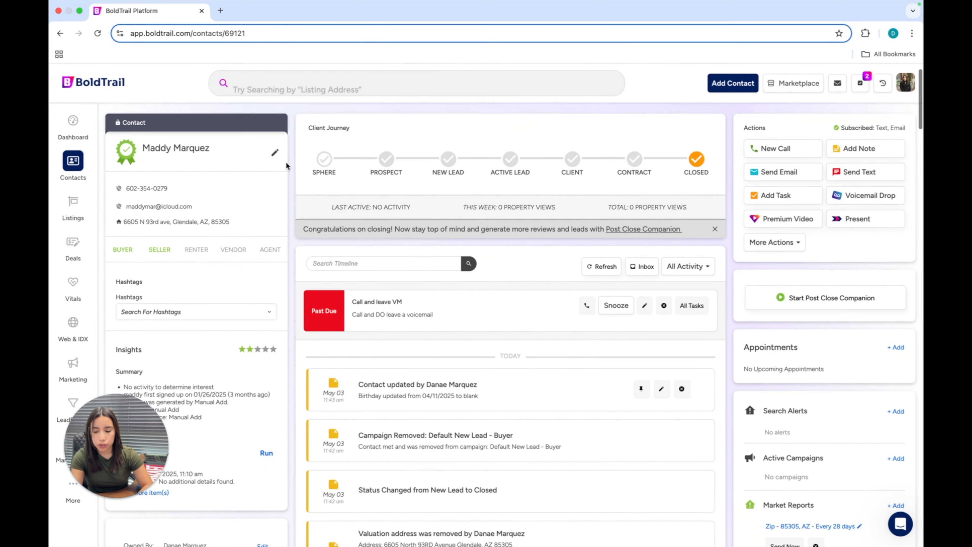
# Step: Look over the contact's activity timeline and open the contact's profile for editing
pyautogui.scroll(-2, 288, 166)
pyautogui.scroll(2, 288, 166)
pyautogui.scroll(-3, 410, 170)
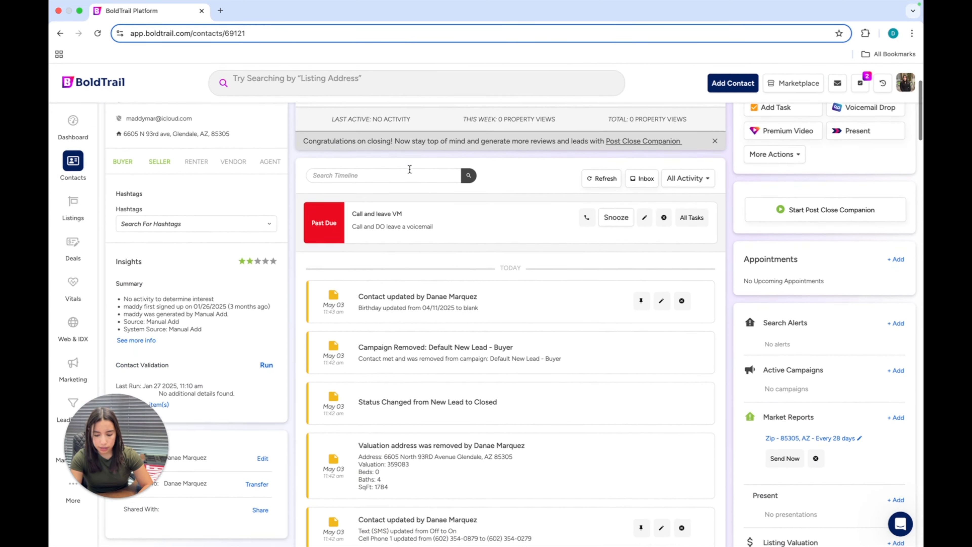
pyautogui.scroll(-7, 410, 170)
pyautogui.scroll(10, 410, 169)
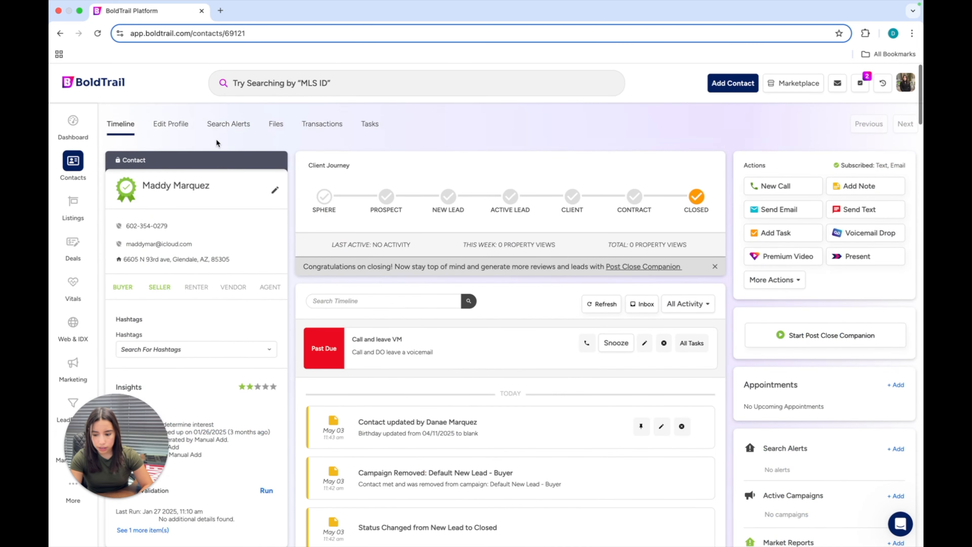
pyautogui.click(171, 124)
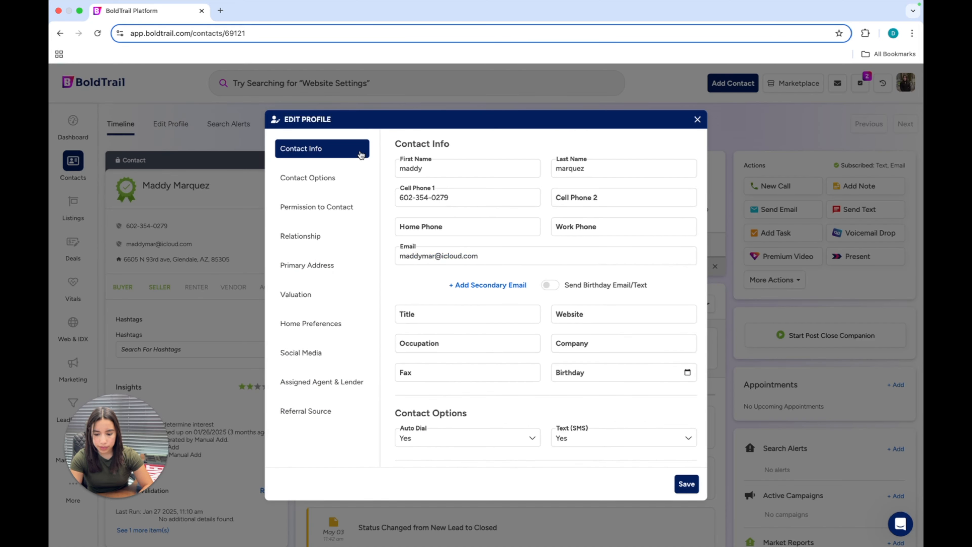
# Step: Enter the contact's date of birth in the Birthday field and turn on Send Birthday Email/Text
pyautogui.scroll(-2, 386, 160)
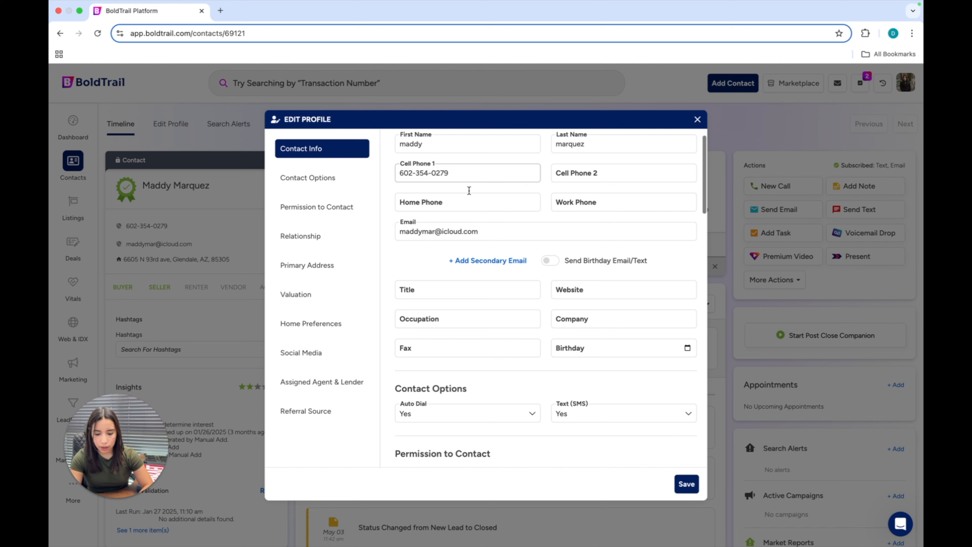
pyautogui.scroll(-2, 469, 190)
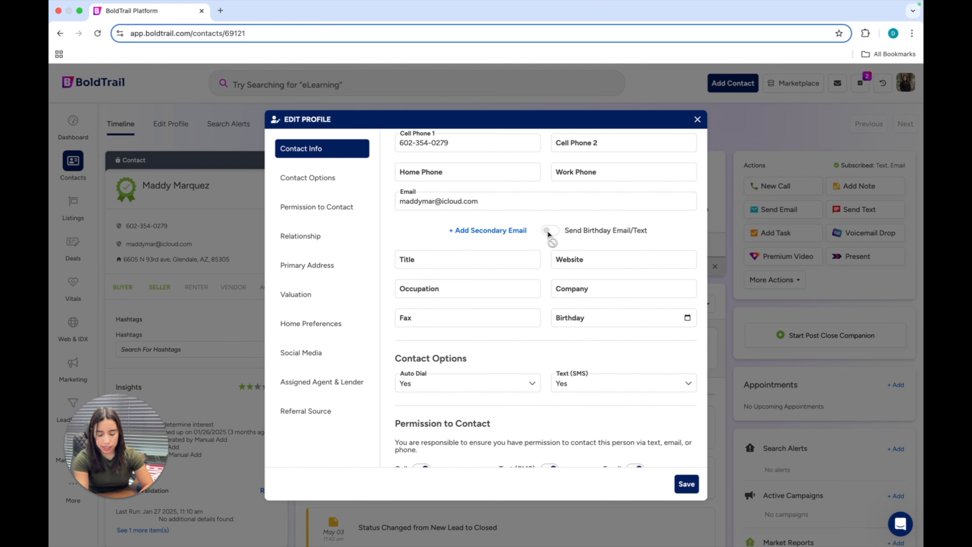
pyautogui.scroll(-3, 654, 235)
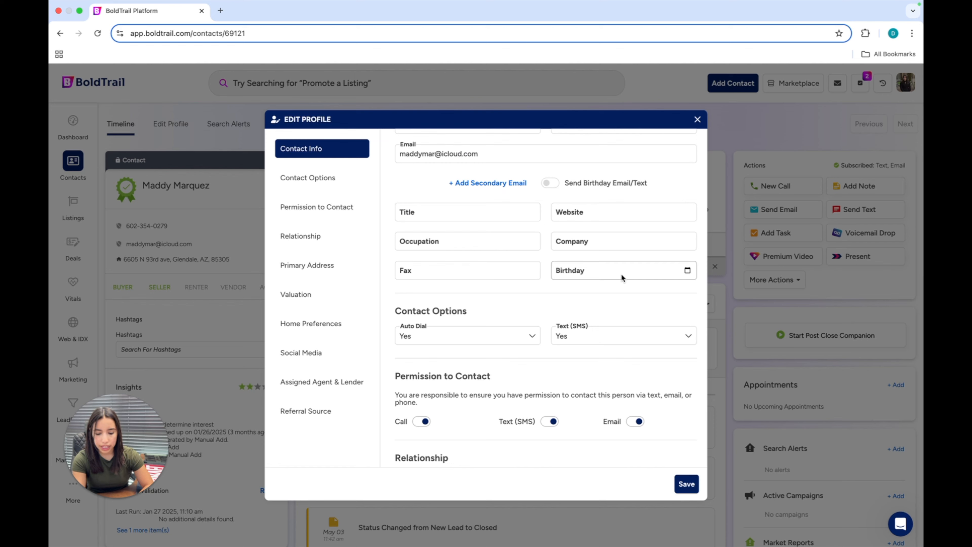
pyautogui.scroll(1, 621, 275)
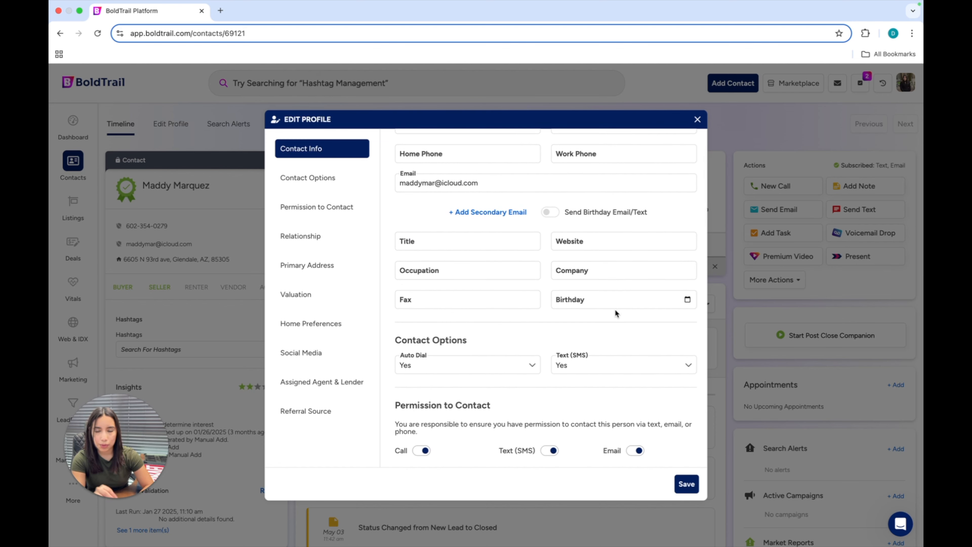
pyautogui.click(602, 307)
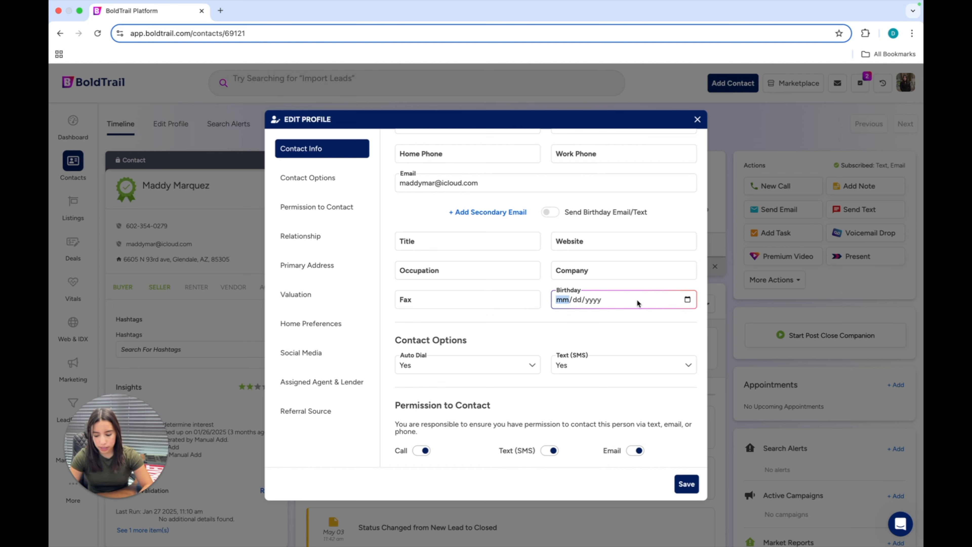
pyautogui.write('12/')
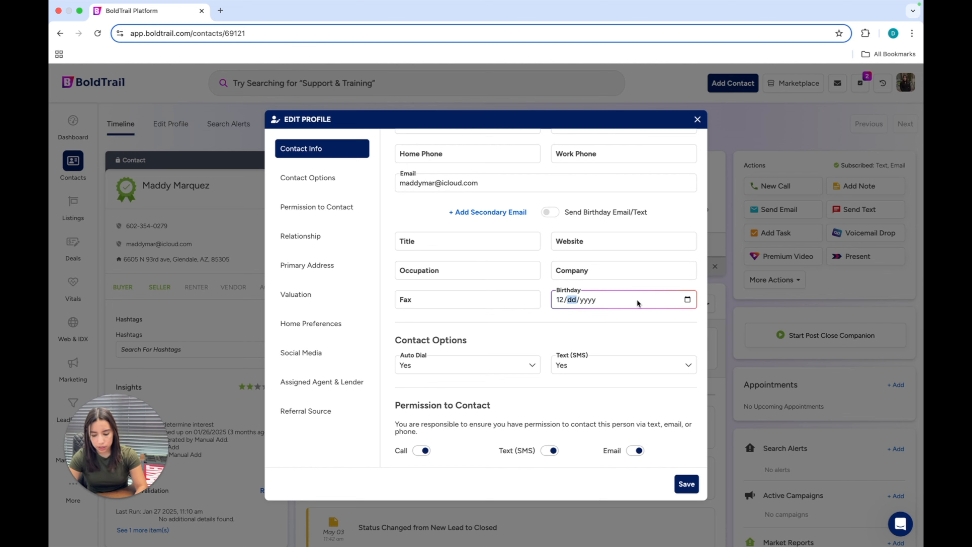
pyautogui.write('24/200')
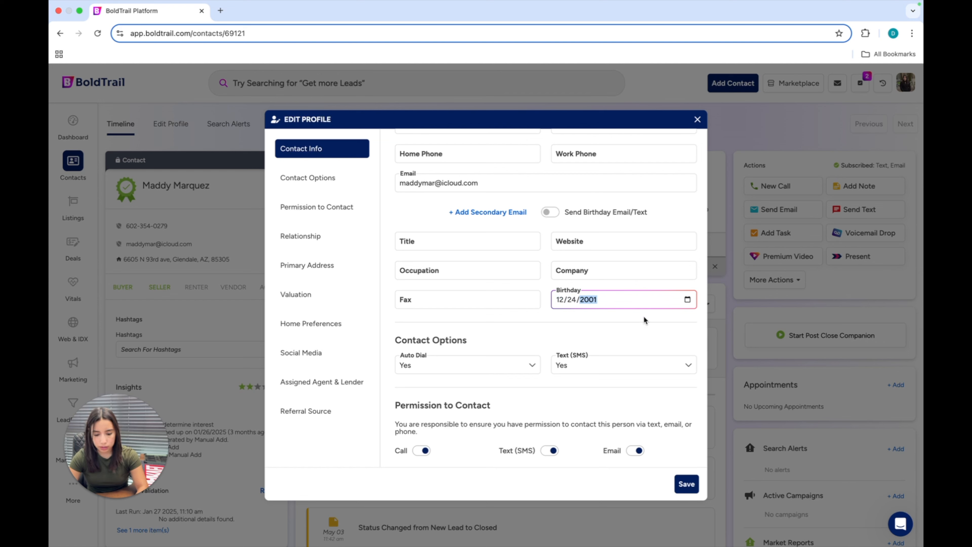
pyautogui.write('1')
pyautogui.click(628, 326)
pyautogui.click(545, 211)
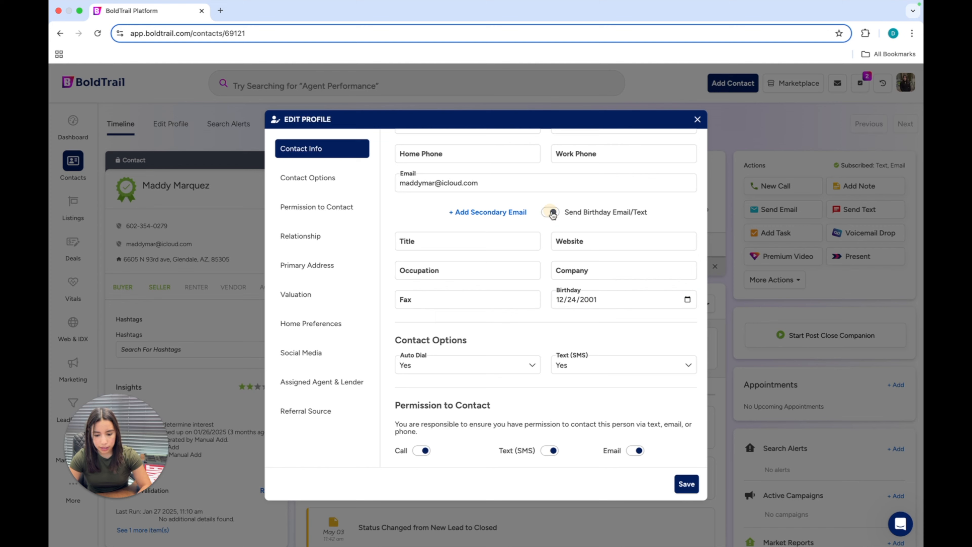
# Step: Review the Send Birthday Email/Text option together with the Birthday field and contact options in the profile
pyautogui.scroll(1, 608, 232)
pyautogui.scroll(-1, 602, 235)
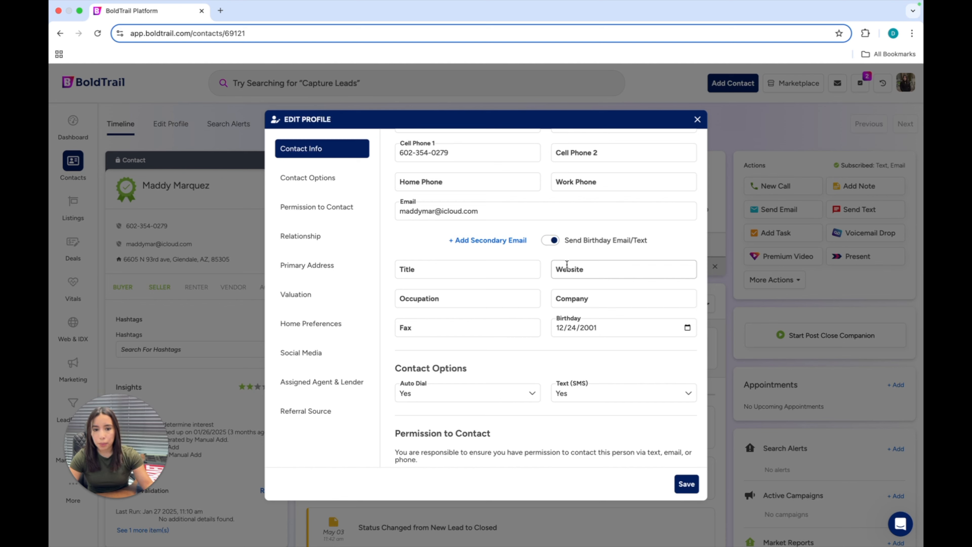
pyautogui.scroll(-1, 566, 237)
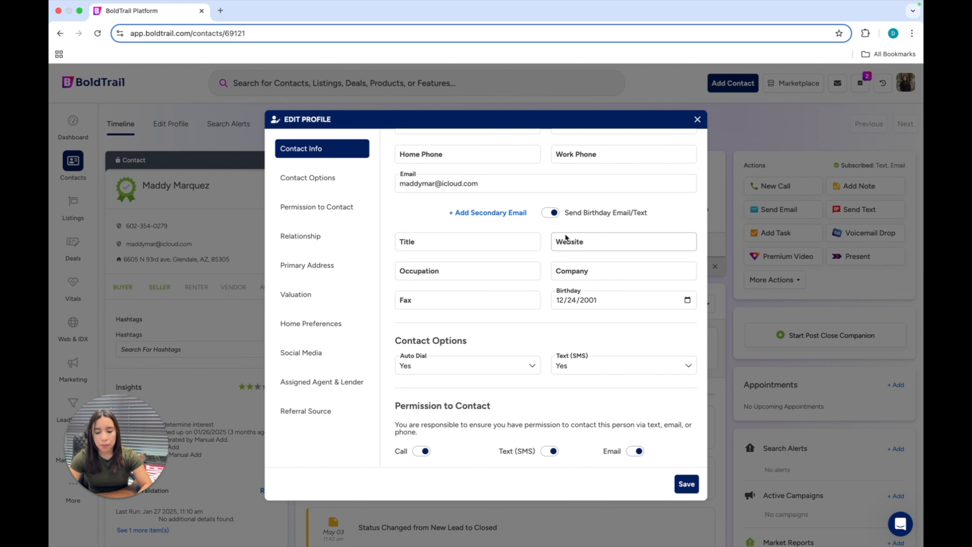
pyautogui.scroll(1, 566, 237)
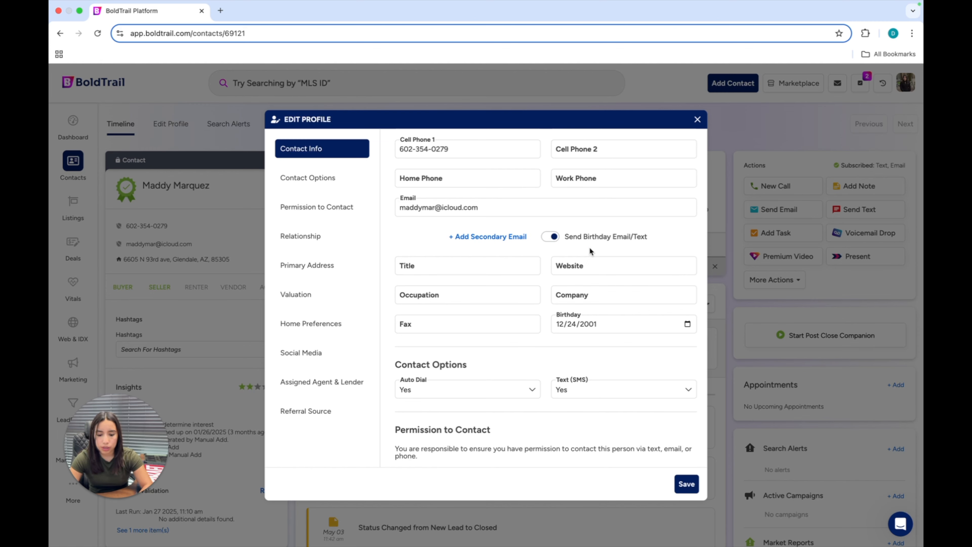
pyautogui.scroll(-3, 562, 245)
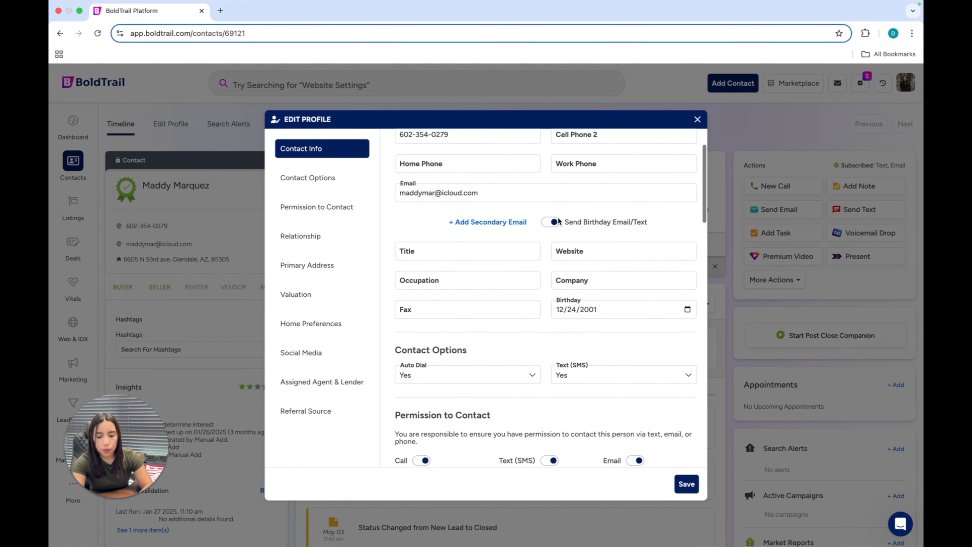
pyautogui.scroll(2, 560, 222)
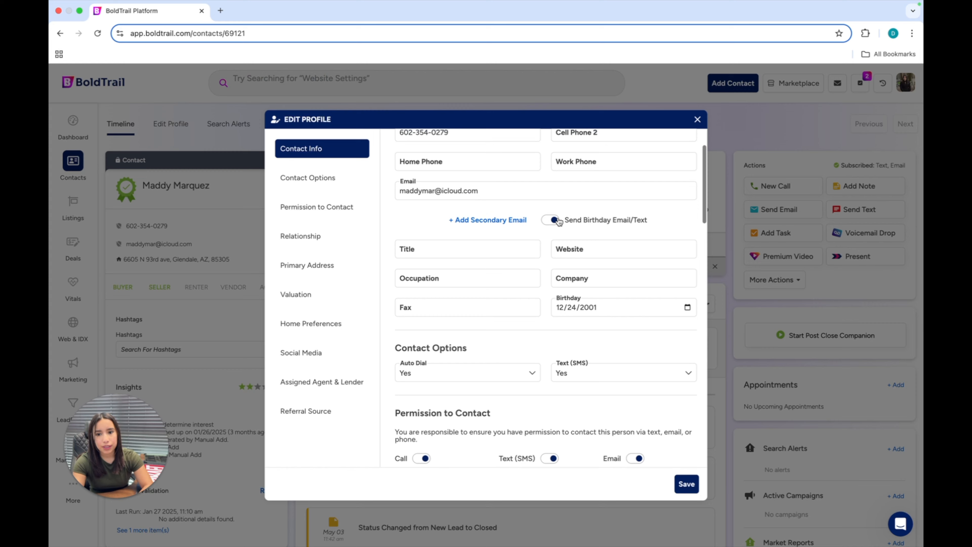
# Step: Set the Last Closed date under Primary Address to 03/04/2025 and turn on Send Anniversary Email/Text
pyautogui.scroll(-10, 559, 221)
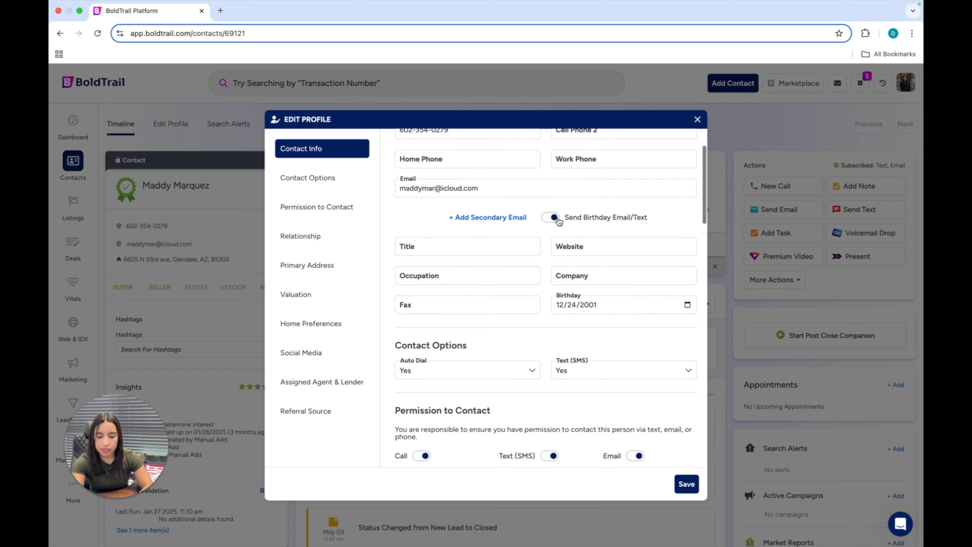
pyautogui.scroll(-3, 559, 222)
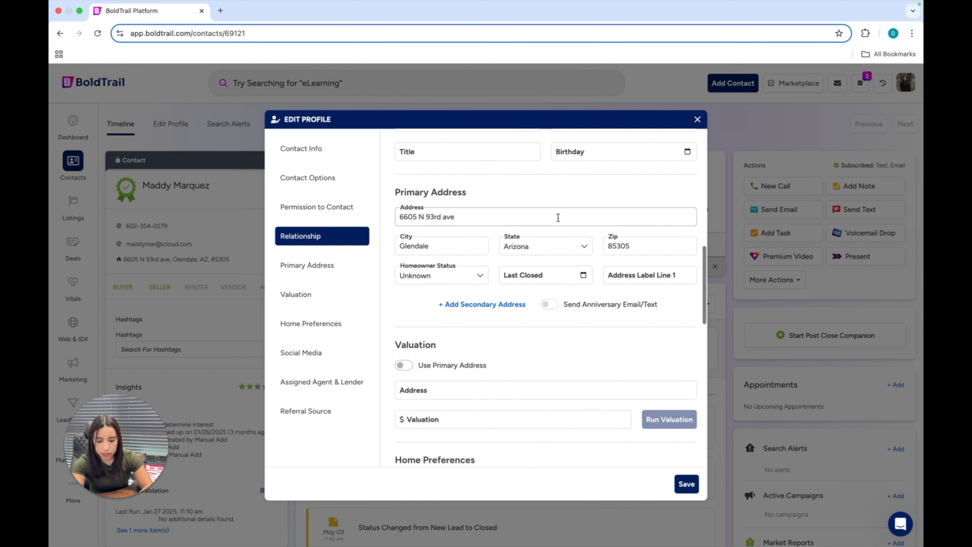
pyautogui.scroll(-1, 570, 267)
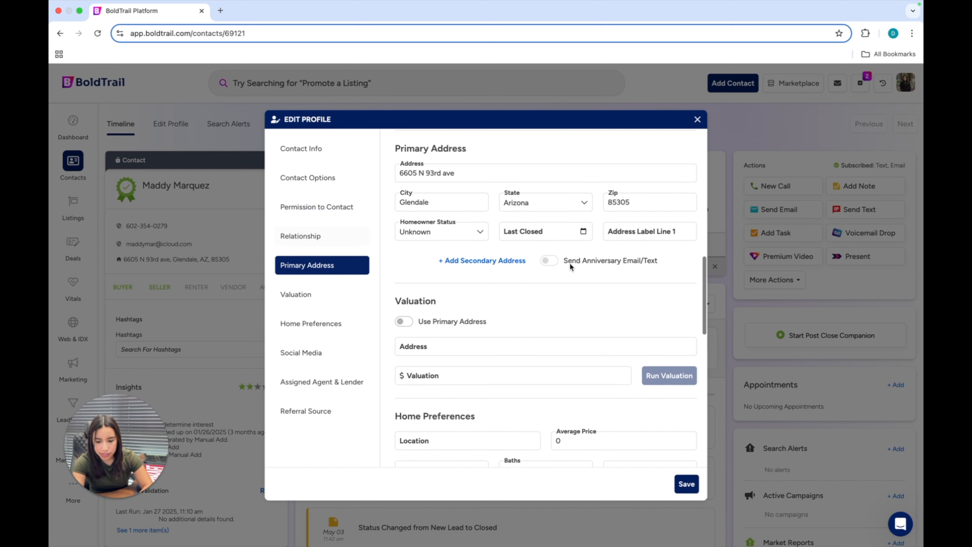
pyautogui.moveTo(567, 259); pyautogui.dragTo(668, 257)
pyautogui.click(644, 290)
pyautogui.scroll(1, 643, 290)
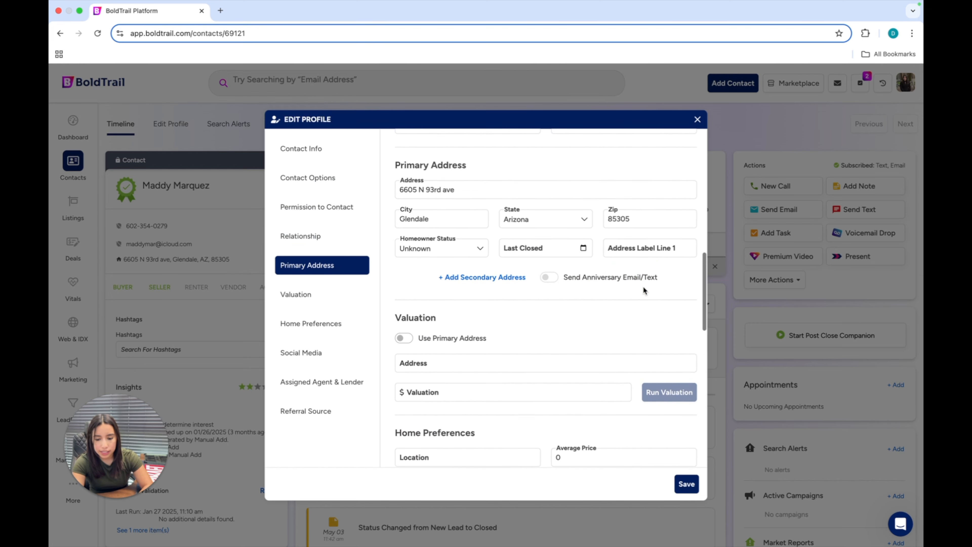
pyautogui.click(583, 249)
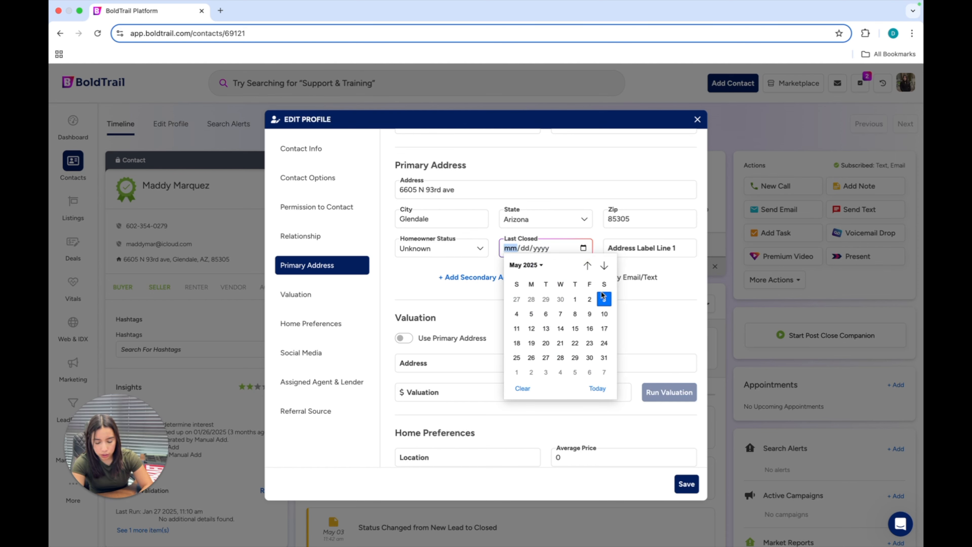
pyautogui.click(589, 265)
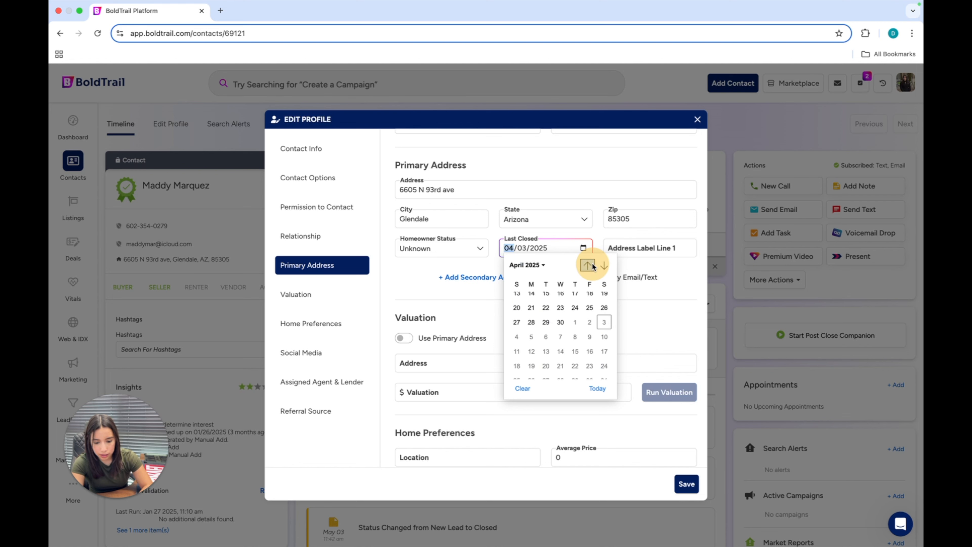
pyautogui.click(590, 265)
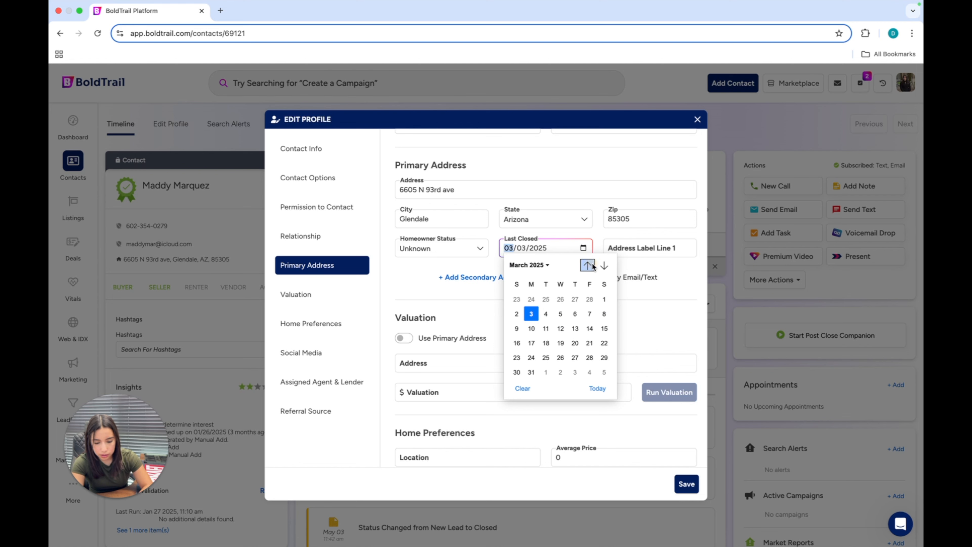
pyautogui.click(546, 314)
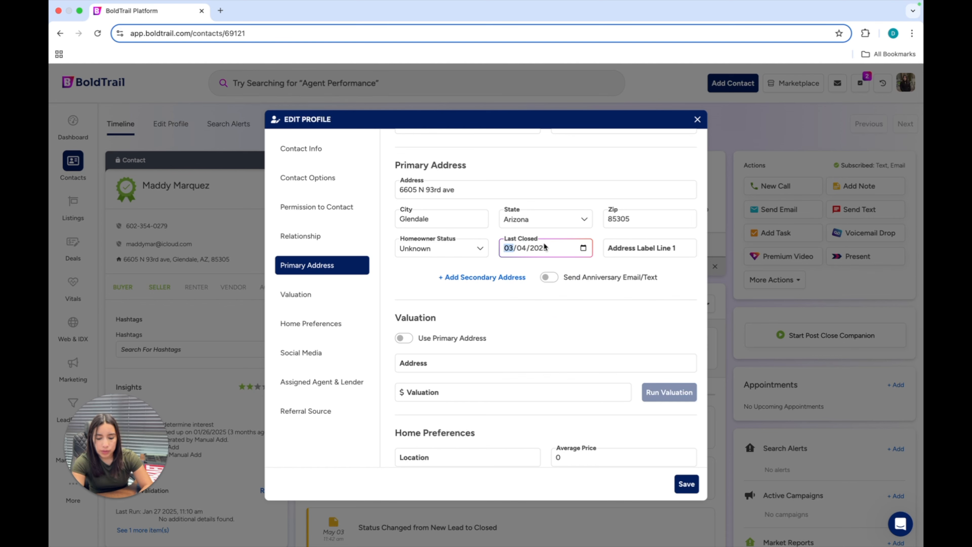
pyautogui.click(559, 286)
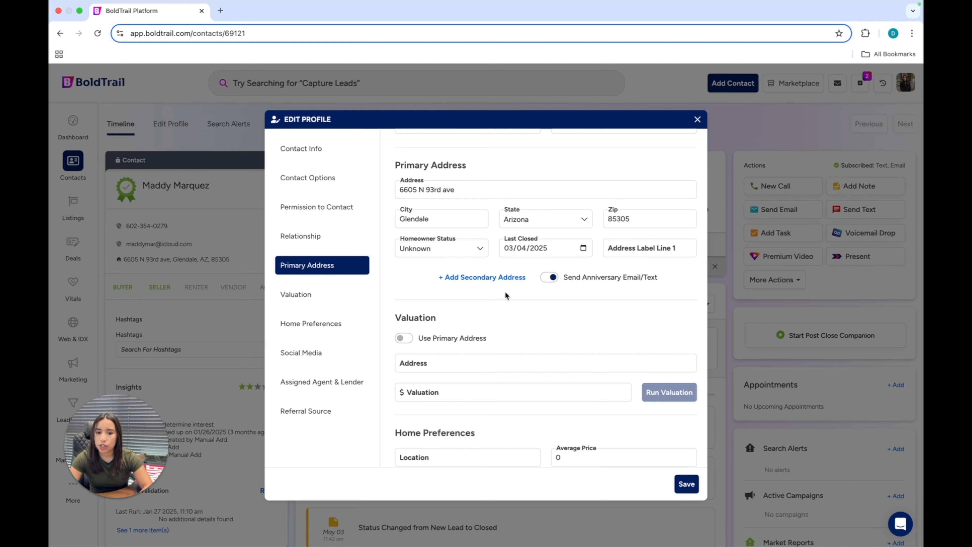
# Step: Look through the remaining profile sections down to Referral Source and return to the birthday settings in Contact Info
pyautogui.scroll(-2, 526, 314)
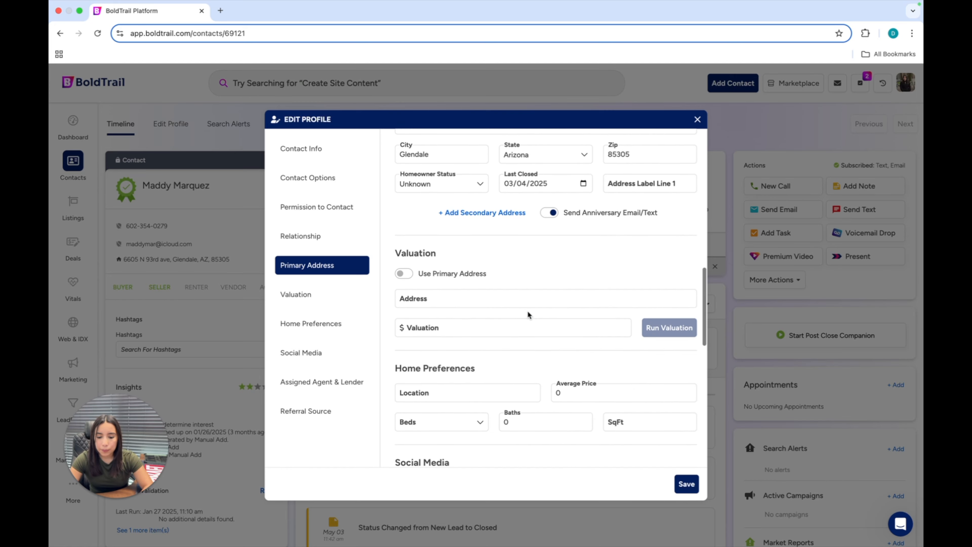
pyautogui.scroll(-10, 527, 314)
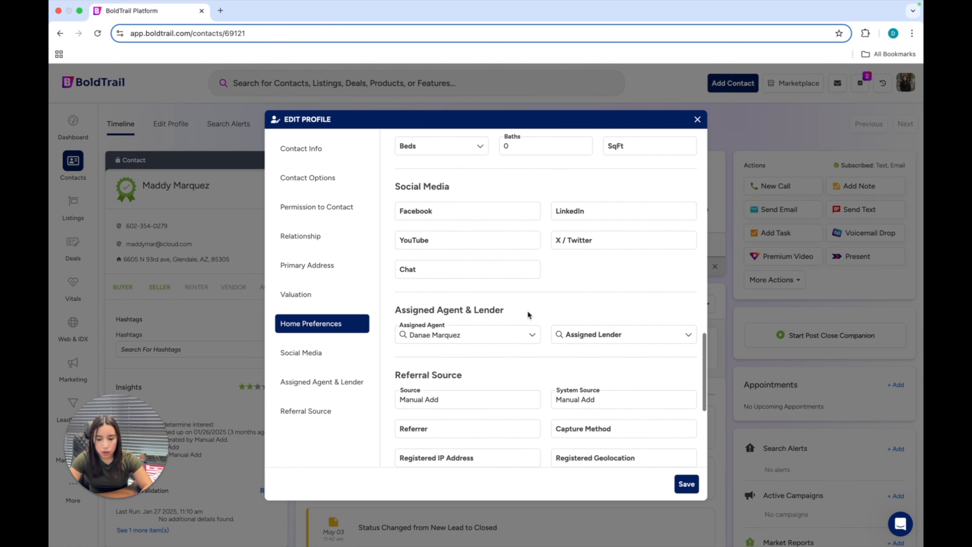
pyautogui.scroll(15, 527, 314)
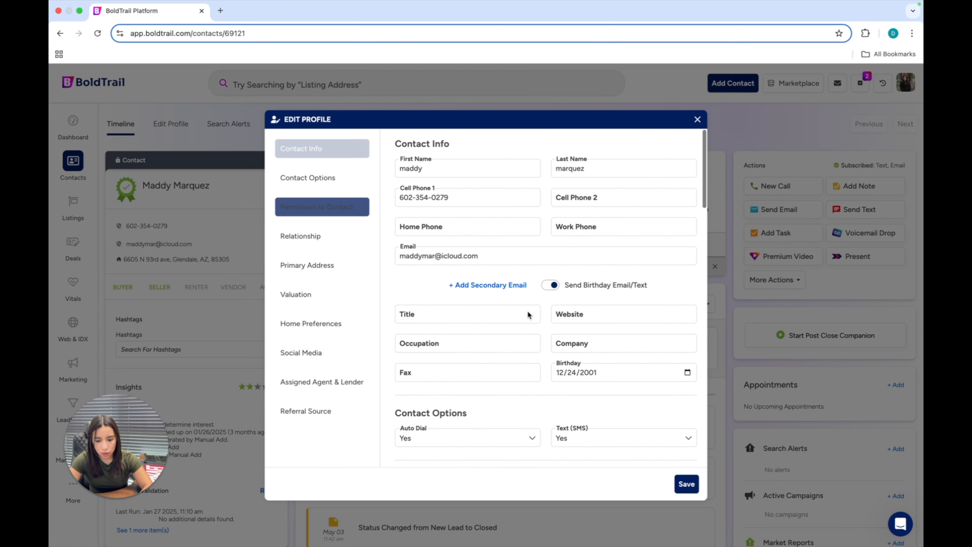
pyautogui.scroll(-2, 490, 223)
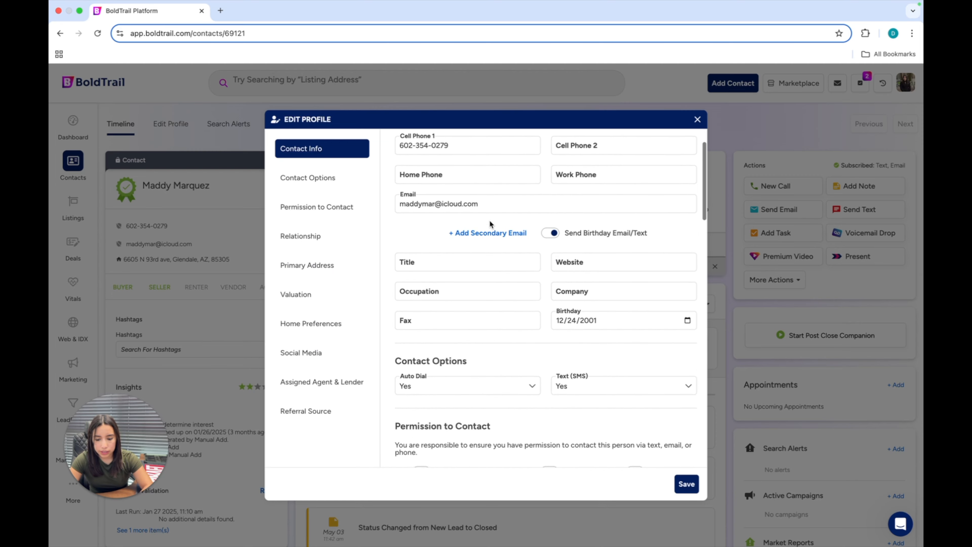
# Step: Review the profile from Send Birthday Email/Text through Primary Address to Home Preferences and return to Contact Info
pyautogui.scroll(-3, 505, 274)
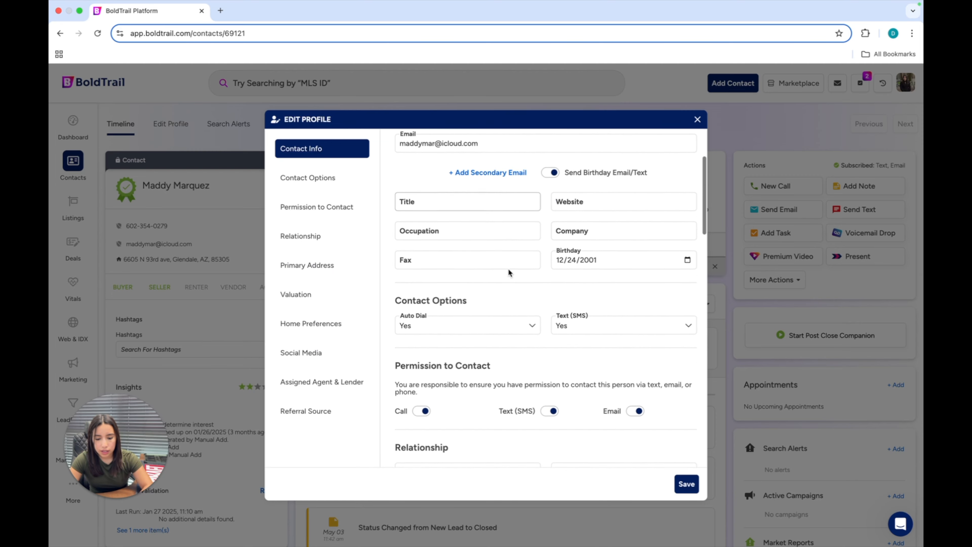
pyautogui.scroll(-18, 538, 293)
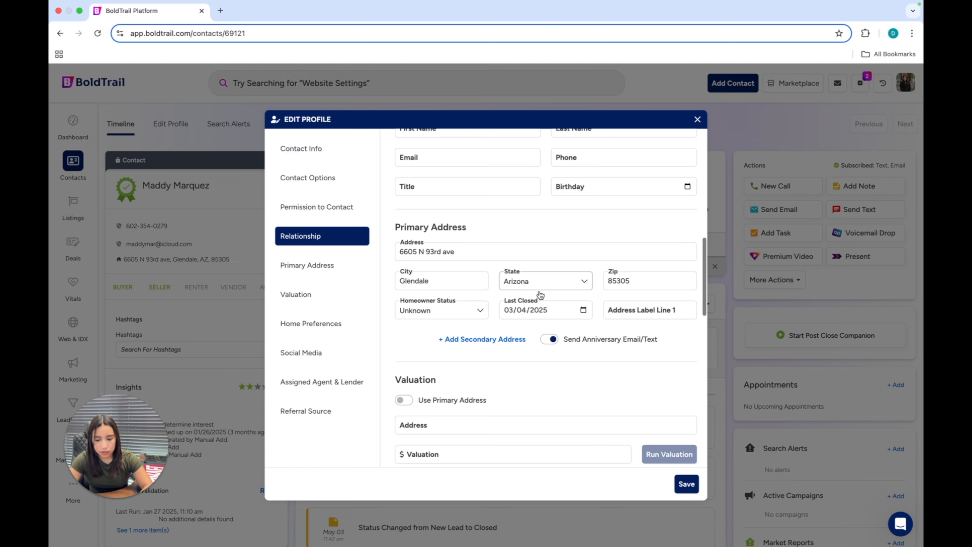
pyautogui.scroll(-12, 539, 294)
pyautogui.scroll(20, 539, 294)
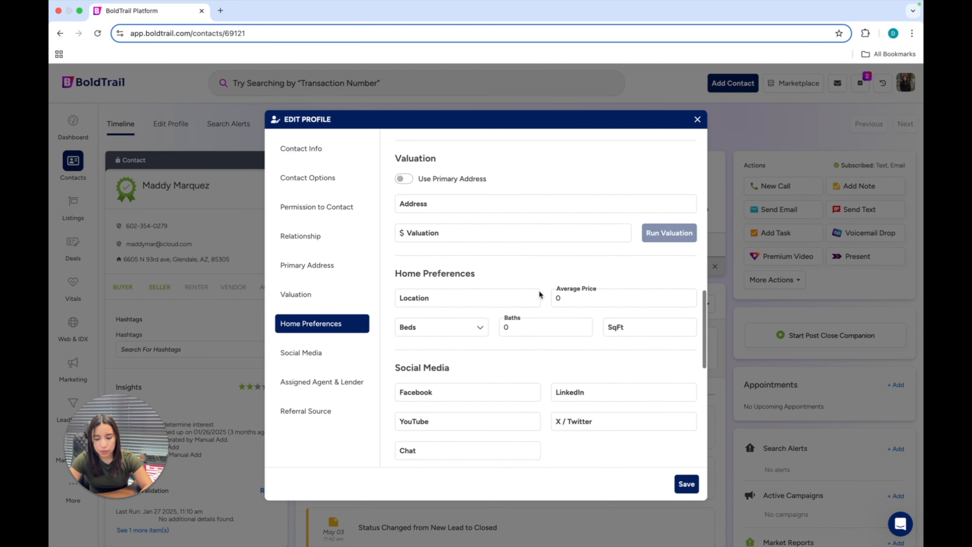
pyautogui.scroll(-2, 568, 246)
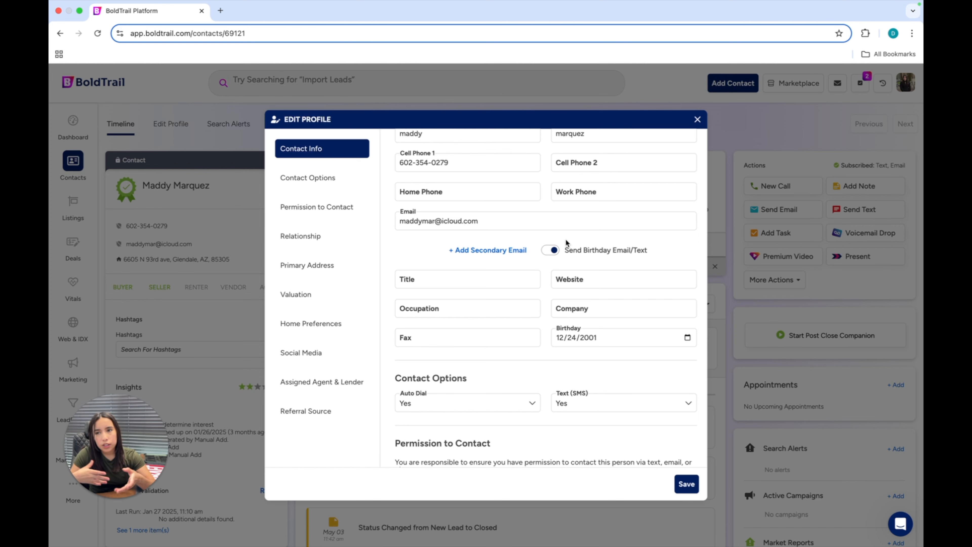
# Step: Examine the Birthday field and Send Birthday Email/Text option alongside the Contact Options and Permission to Contact settings
pyautogui.scroll(-4, 567, 242)
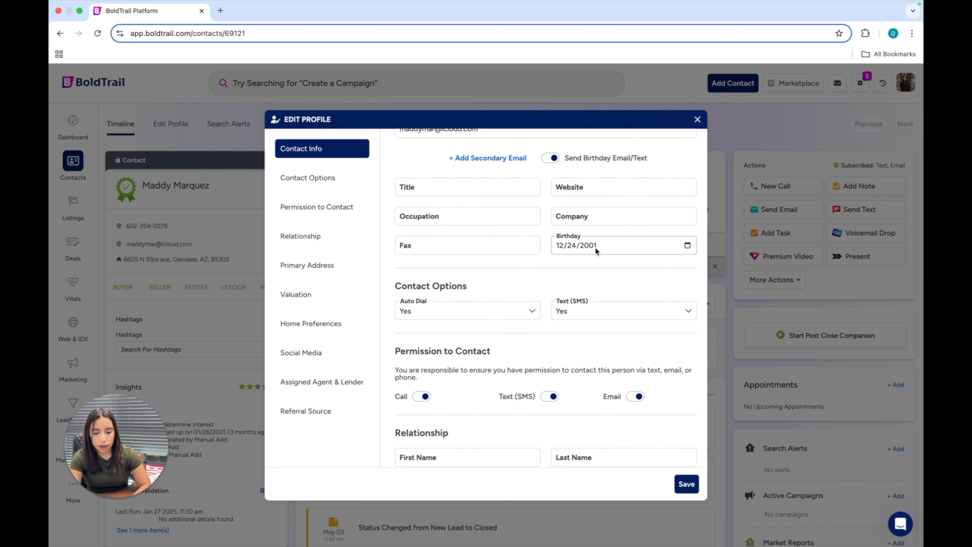
pyautogui.click(593, 249)
pyautogui.scroll(-1, 594, 255)
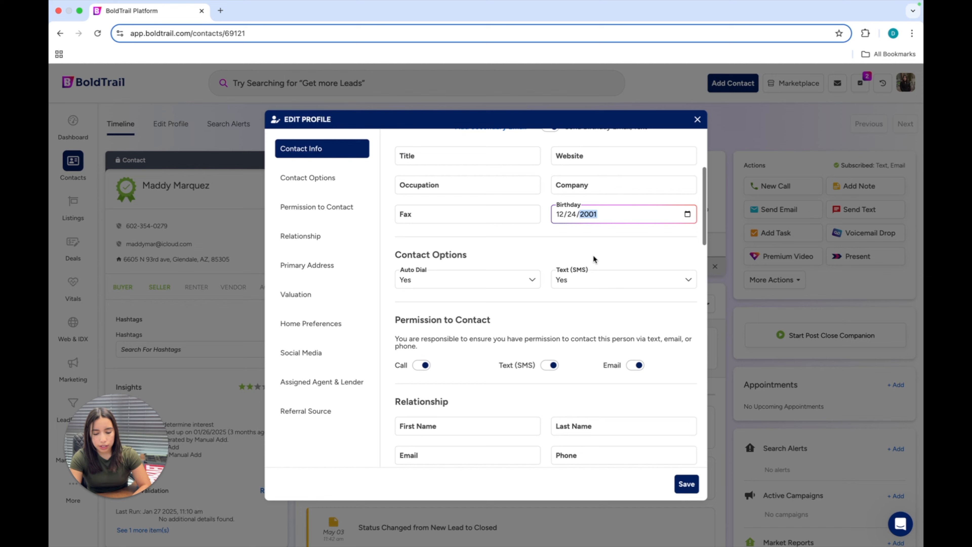
pyautogui.scroll(-1, 594, 259)
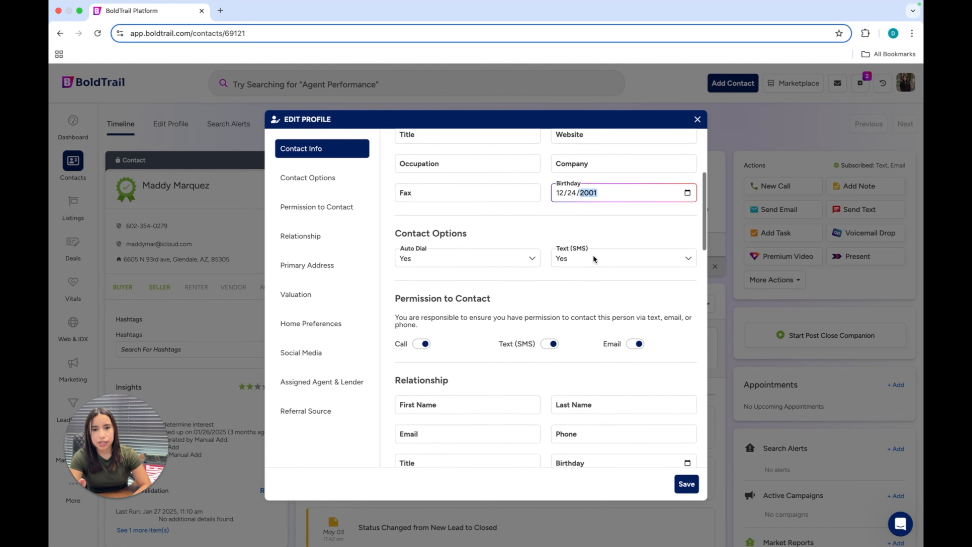
pyautogui.scroll(2, 593, 259)
pyautogui.scroll(2, 595, 260)
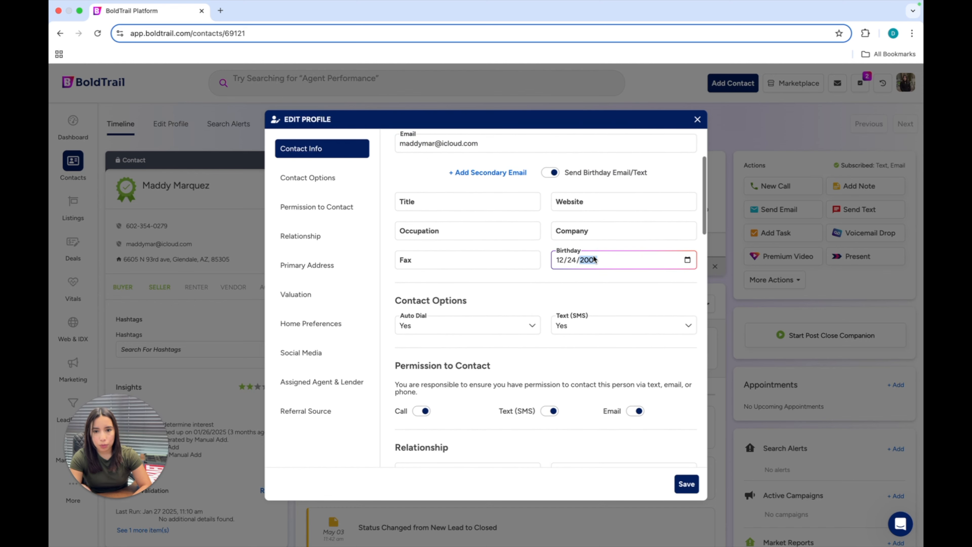
pyautogui.scroll(1, 593, 260)
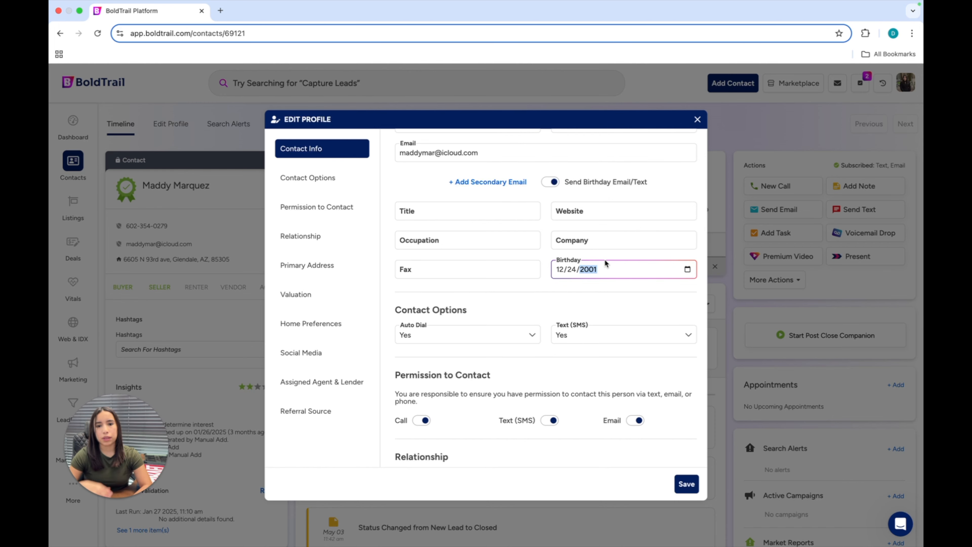
pyautogui.scroll(-1, 606, 263)
pyautogui.scroll(3, 606, 263)
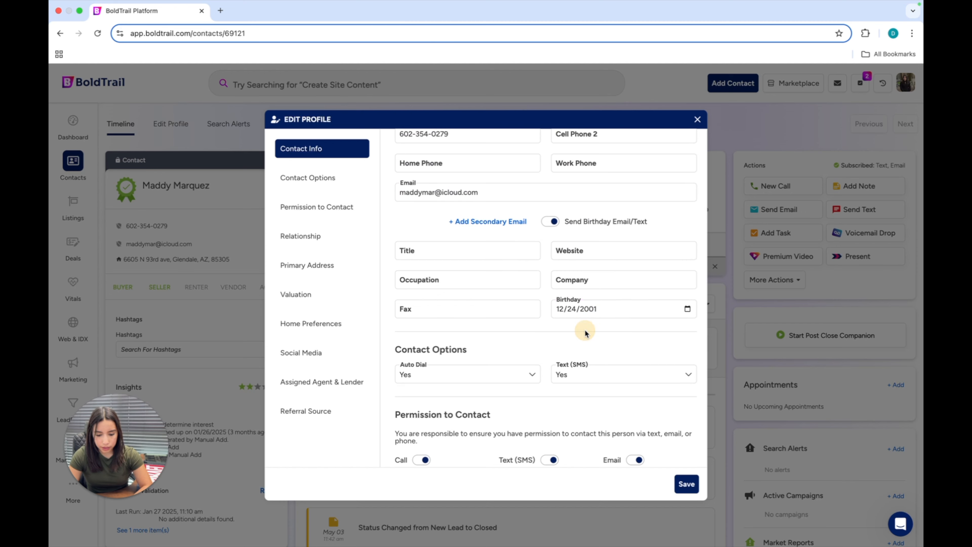
pyautogui.scroll(-3, 585, 333)
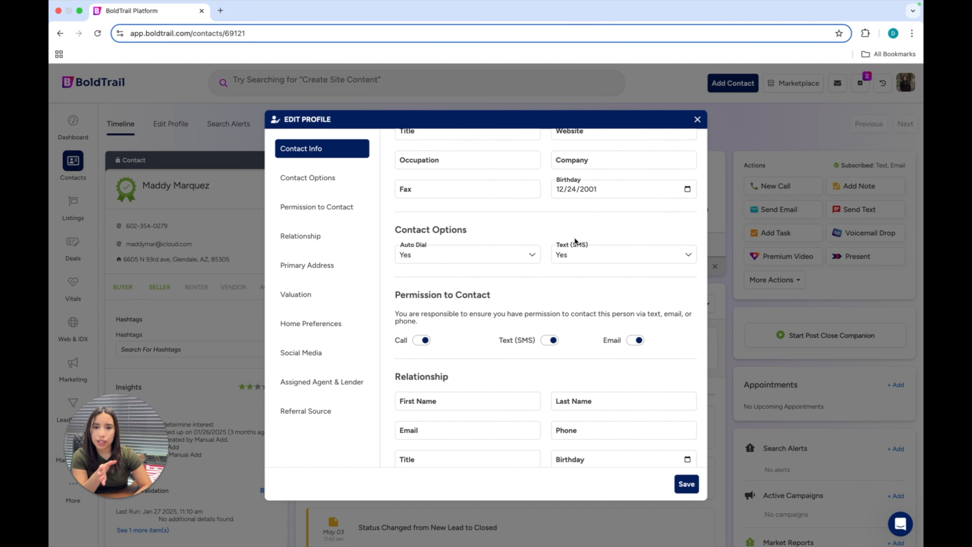
pyautogui.scroll(-2, 575, 241)
pyautogui.scroll(2, 575, 240)
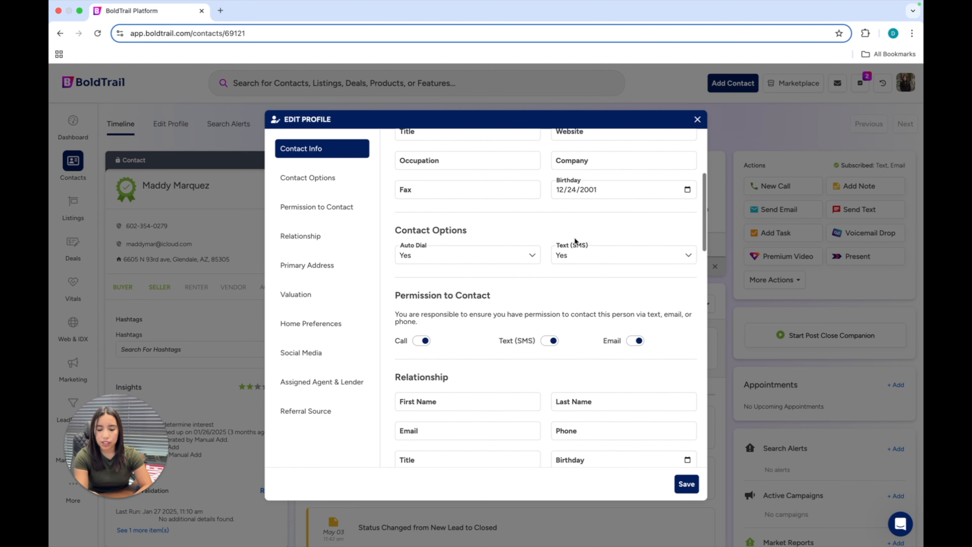
pyautogui.scroll(4, 575, 241)
pyautogui.scroll(-1, 575, 240)
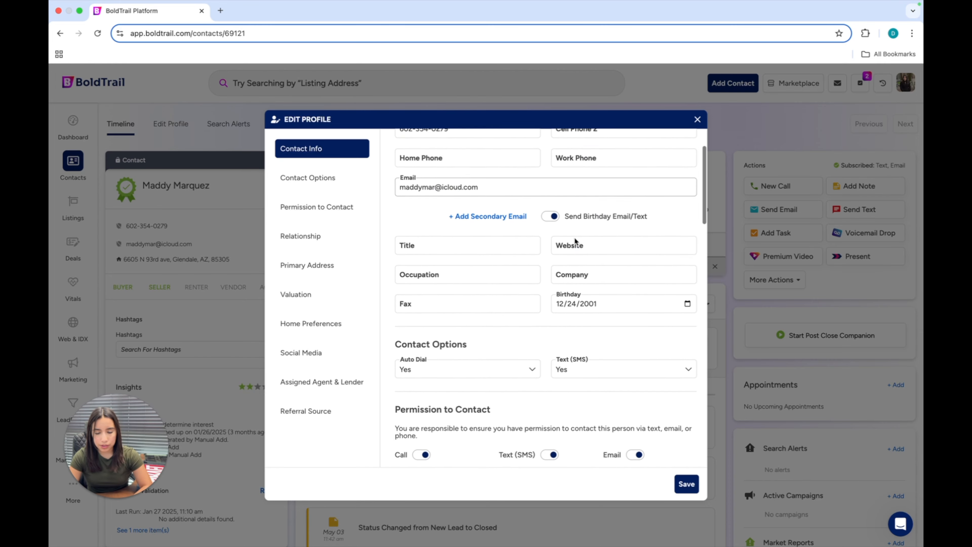
pyautogui.scroll(-1, 575, 241)
# Step: Check the remaining profile sections through Referral Source and return to the Last Closed and Send Anniversary Email/Text settings
pyautogui.scroll(-10, 575, 240)
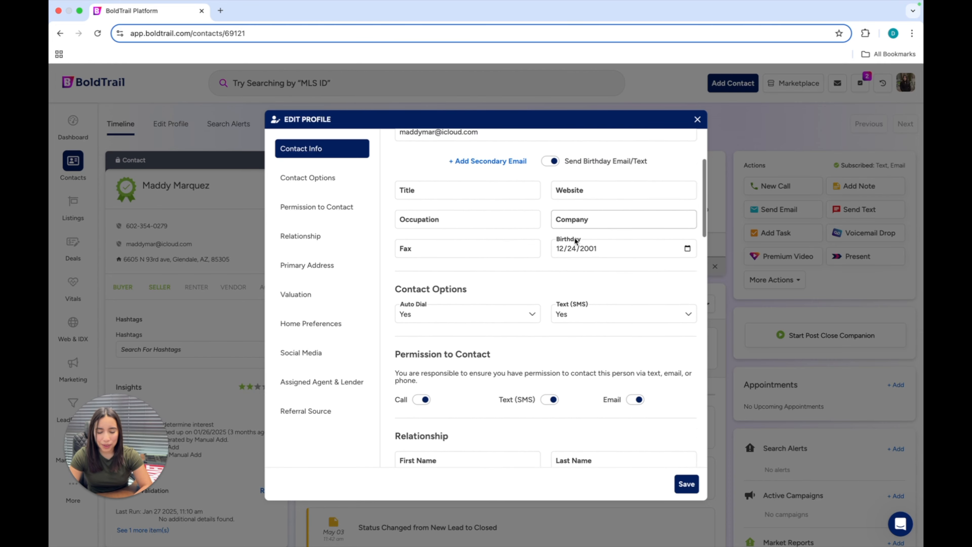
pyautogui.scroll(-15, 576, 241)
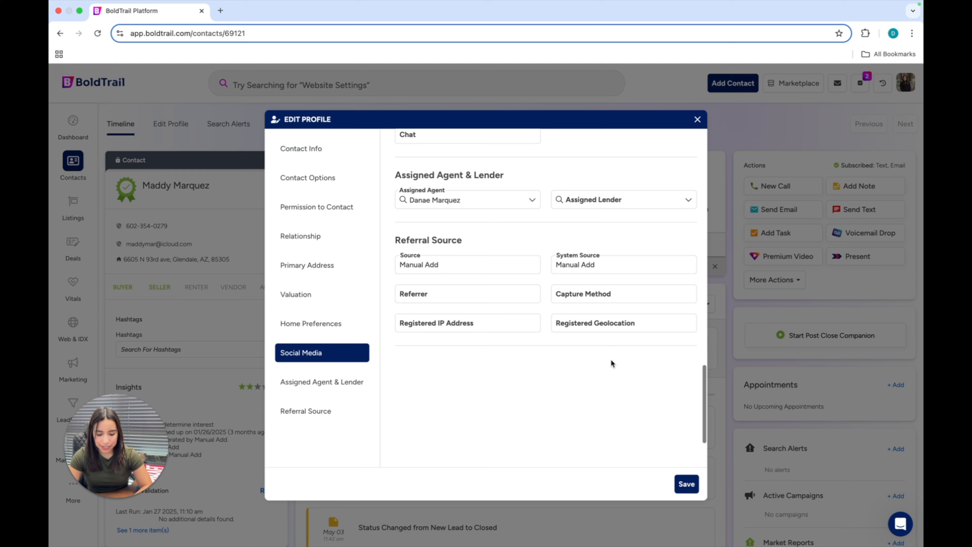
pyautogui.scroll(14, 612, 363)
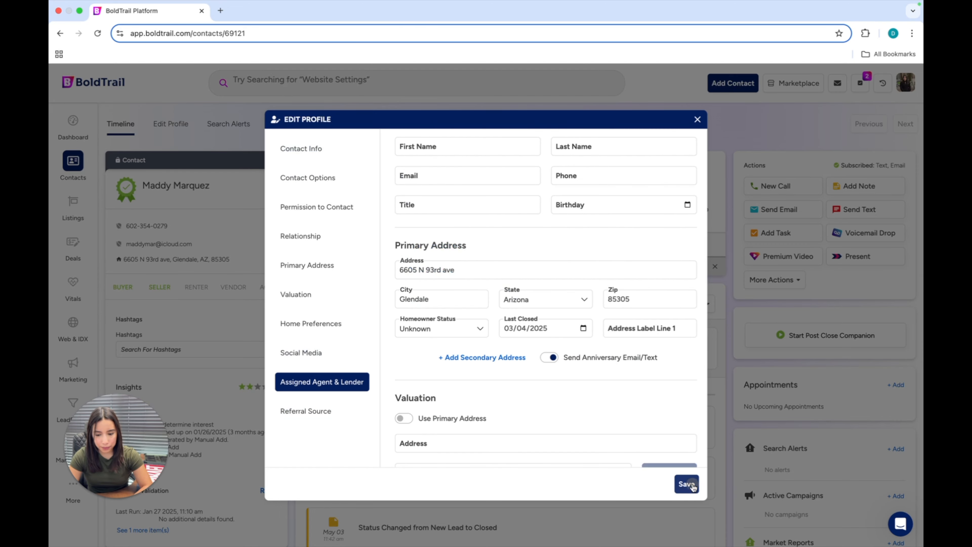